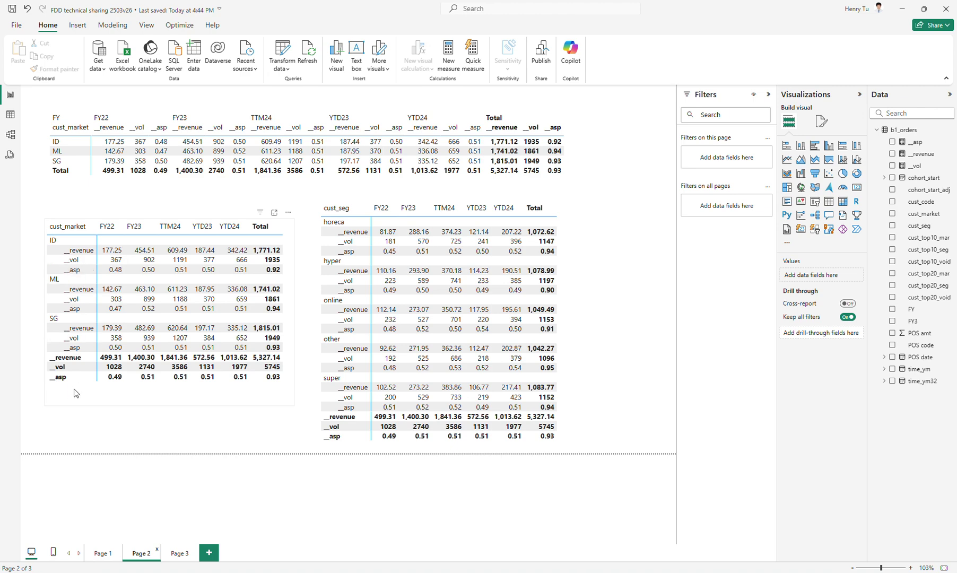
- On Page 3, create a calculated table named Master and begin its formula with the DATATABLE function
click(75, 229)
click(179, 551)
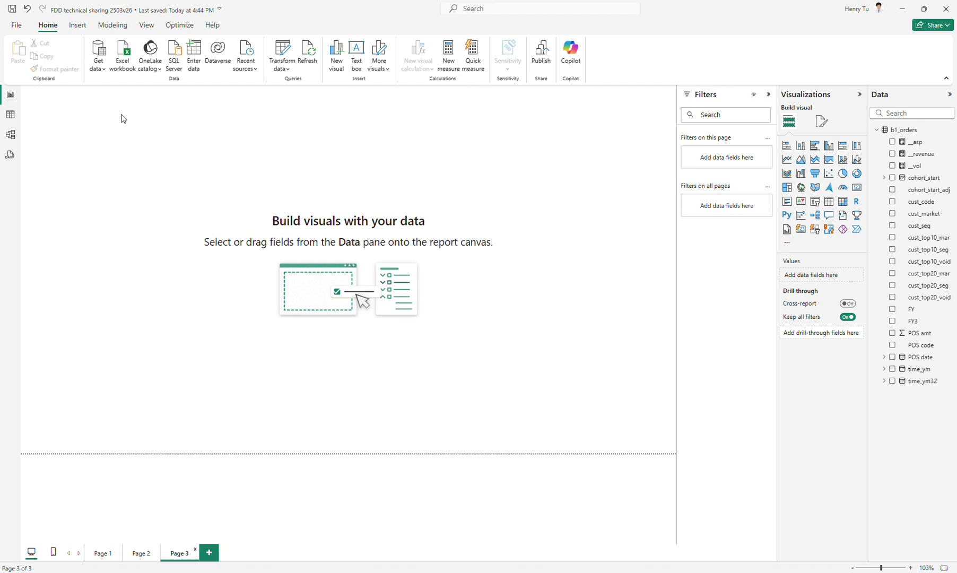
click(113, 26)
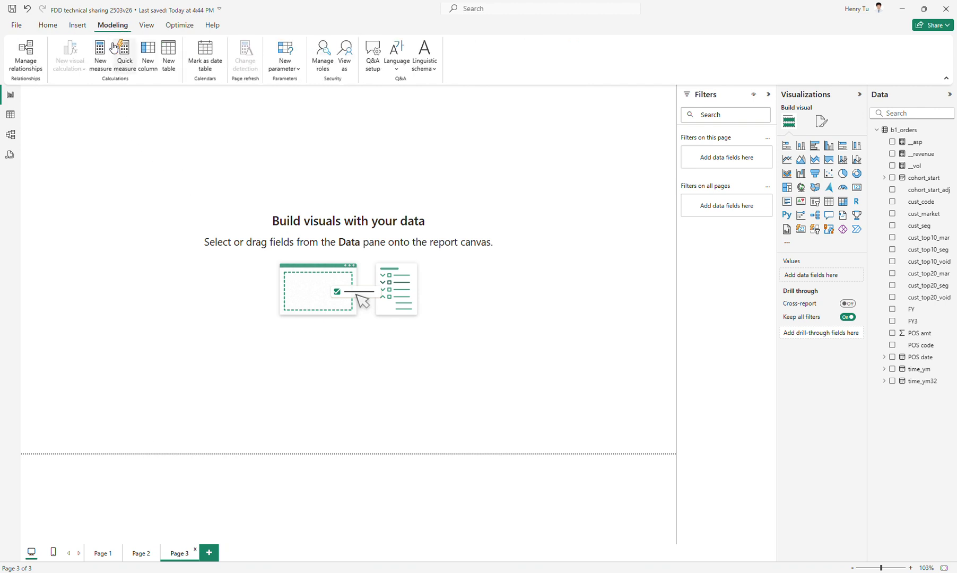
click(169, 60)
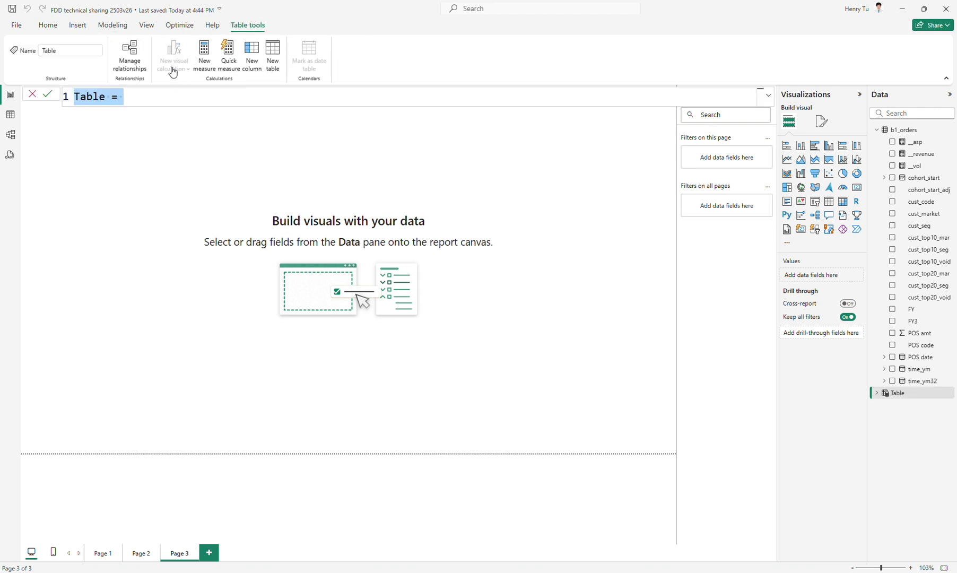
text(Mast)
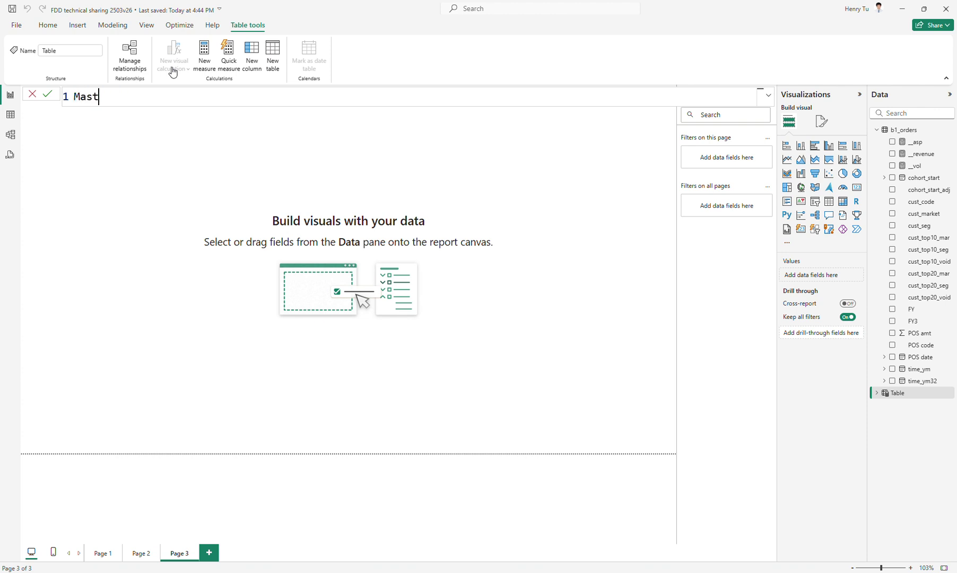
text(er = g)
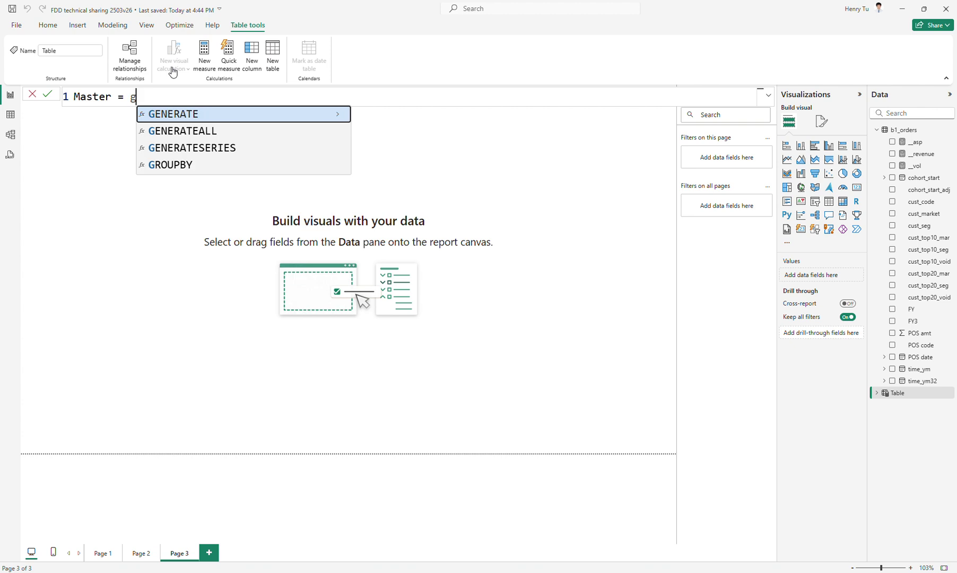
key(BackSpace)
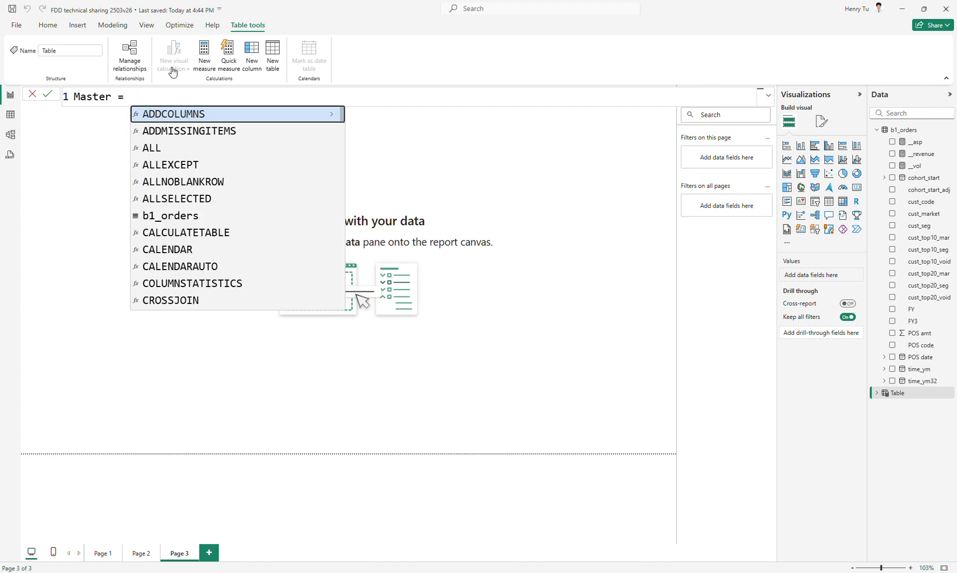
text(data)
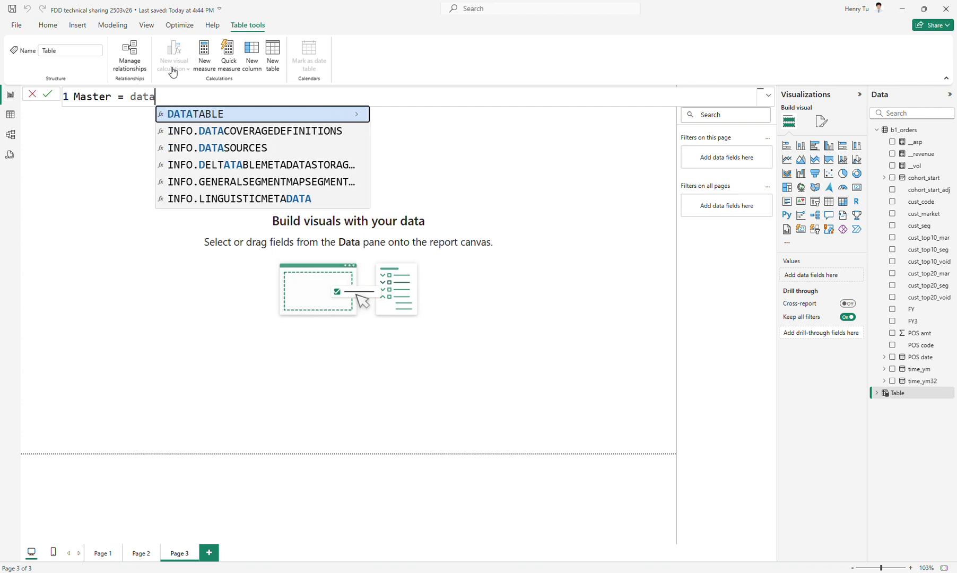
key(Tab)
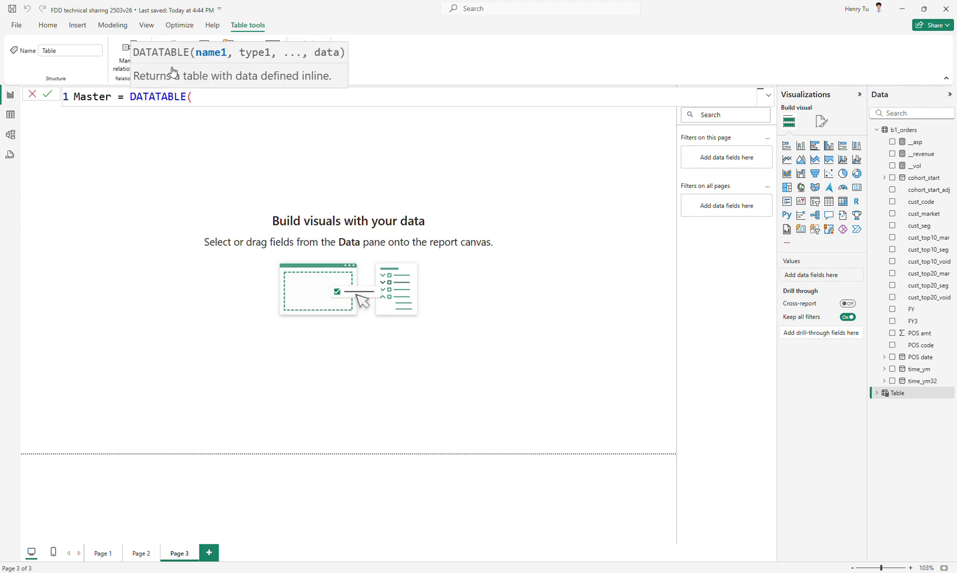
- Define the first two DATATABLE columns, "full" and "short", both with the STRING type
text("full", s)
key(Tab)
text(,)
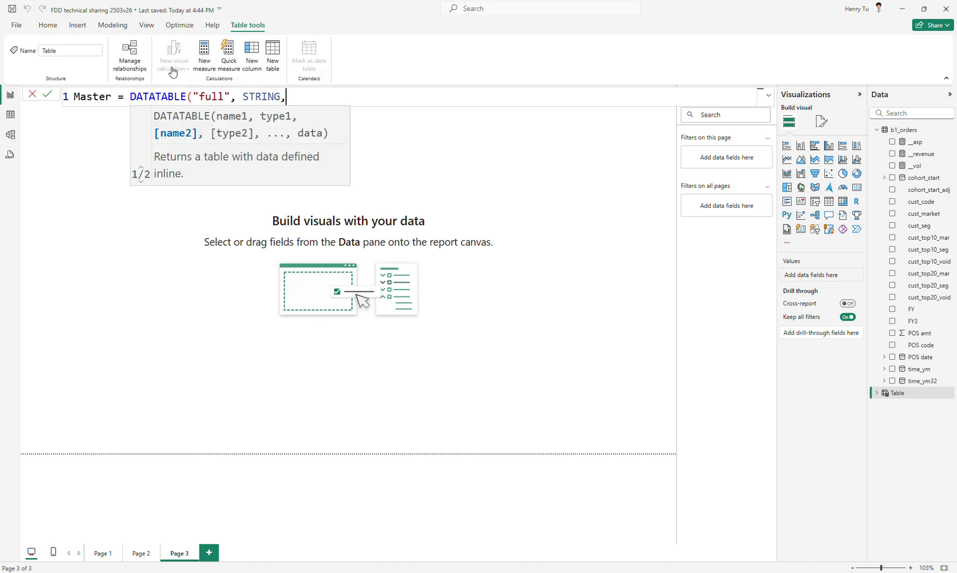
text( "fh)
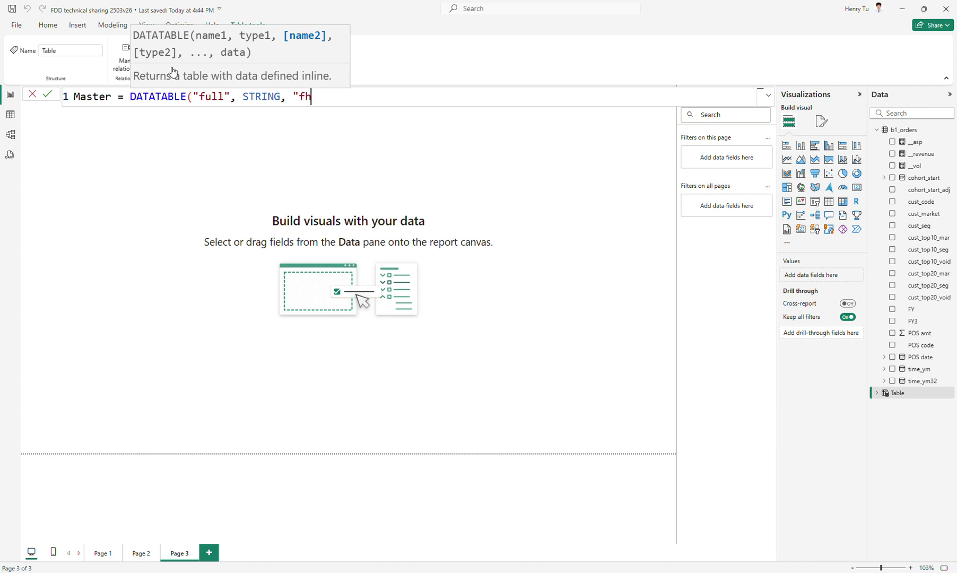
key(BackSpace)
text(short", s)
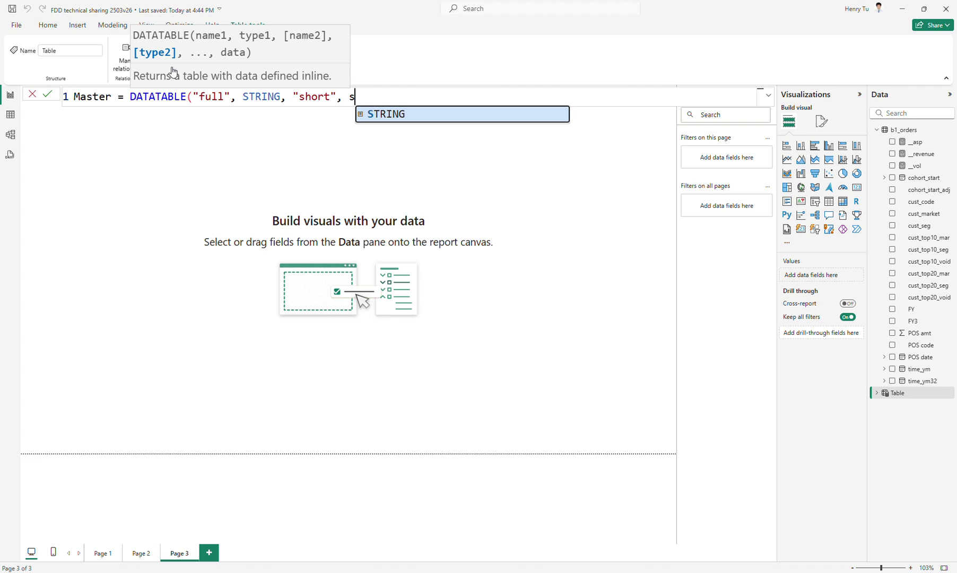
key(Tab)
- Define a third DATATABLE column, "seq", with the INTEGER type, and continue the formula on a new line
text(, ")
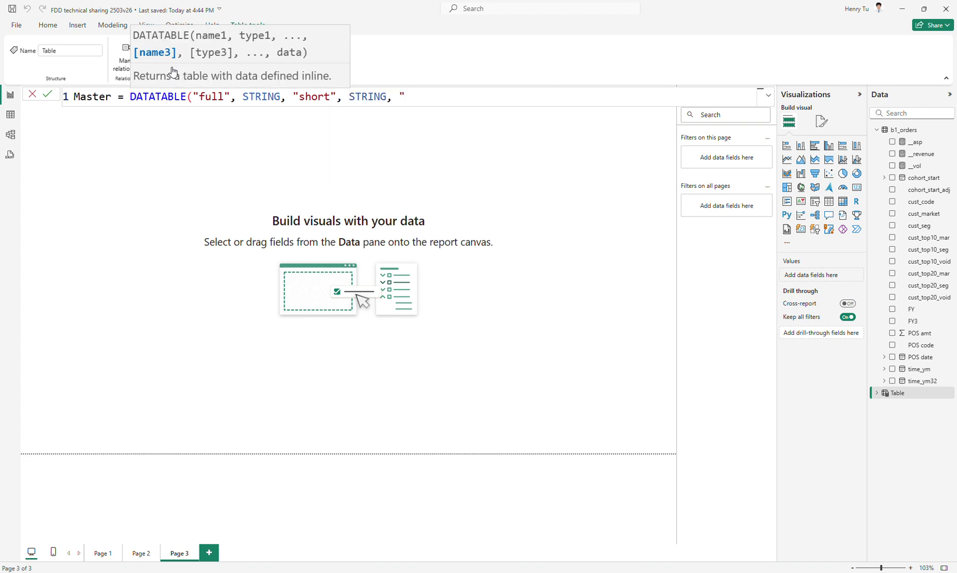
text(seq"m)
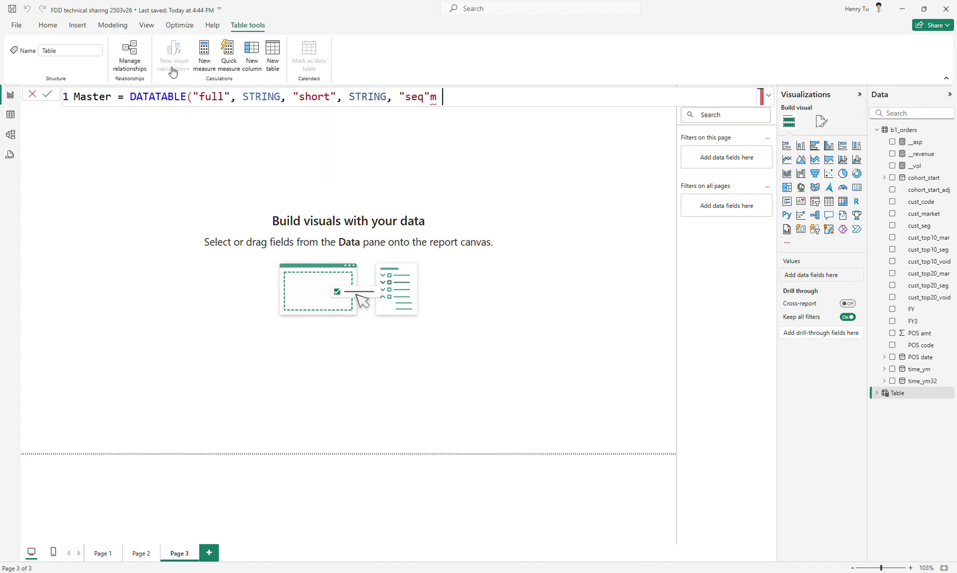
key(BackSpace)
key(BackSpace)
text(, i)
key(Tab)
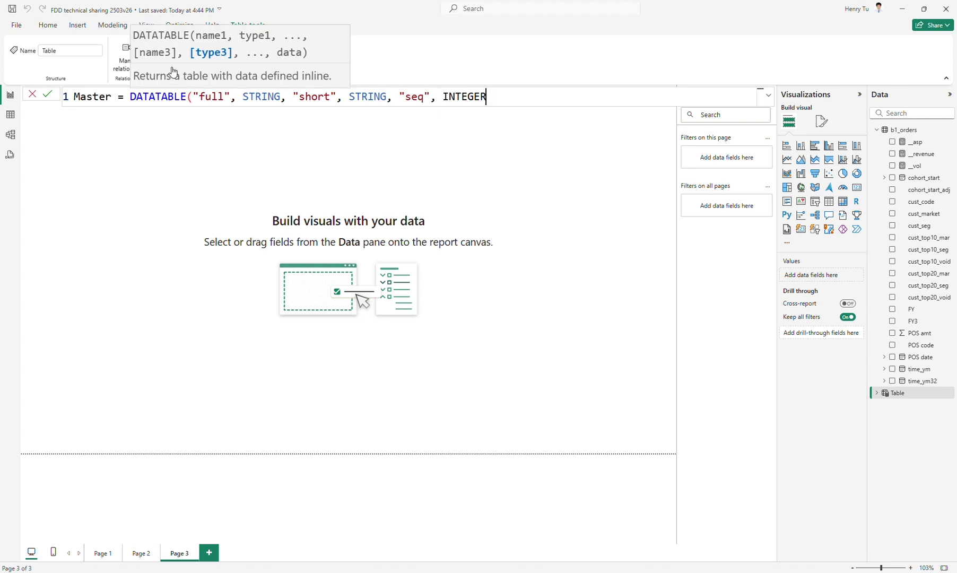
text(,)
key(shift+Return)
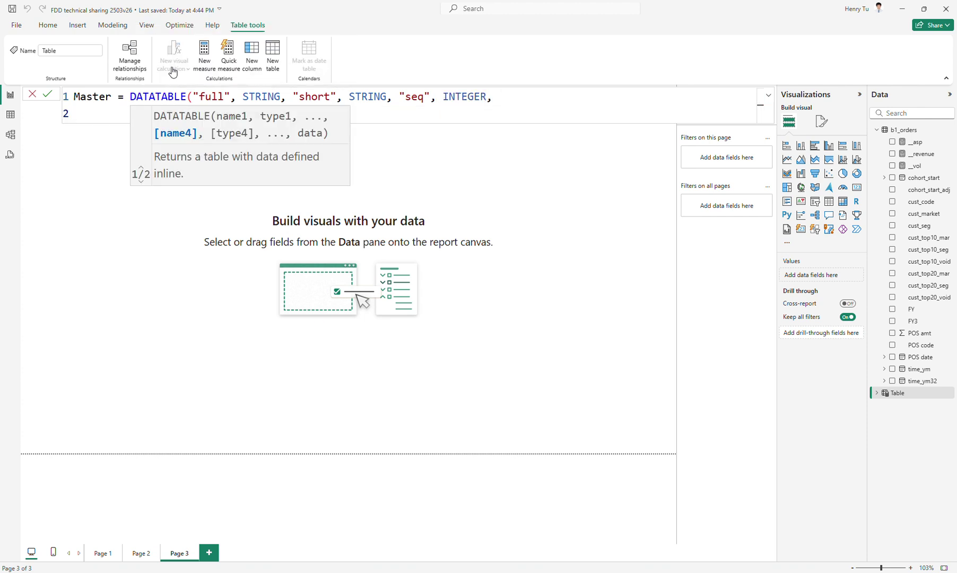
- Add a multi-line pair of curly braces for the table's data and close the DATATABLE parenthesis
text({)
key(shift+Return)
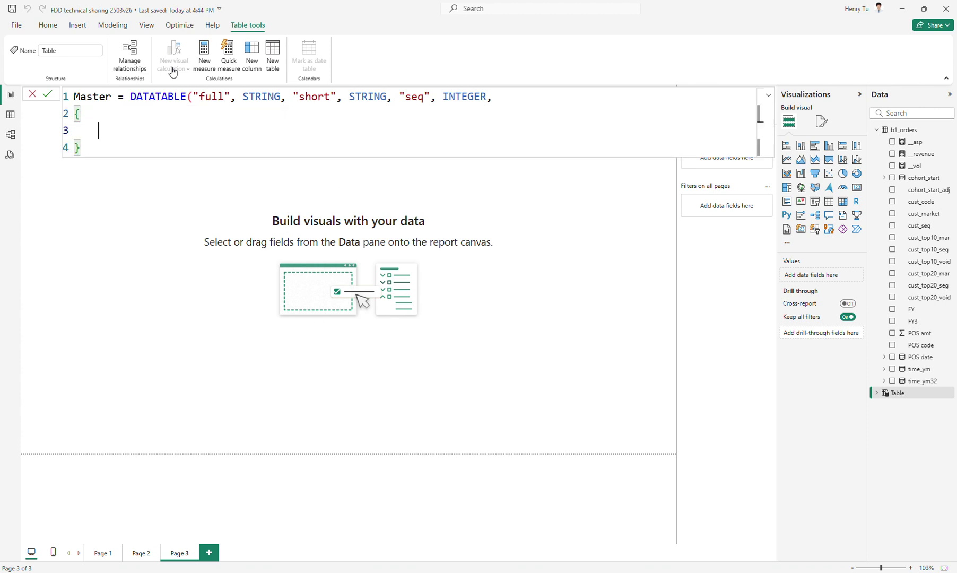
key(Down)
text())
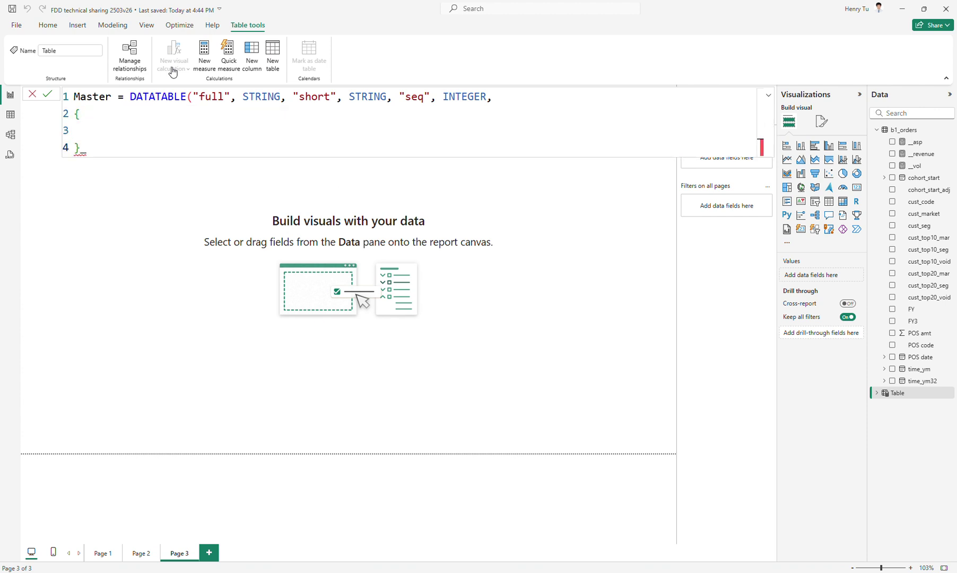
key(Up)
key(Up)
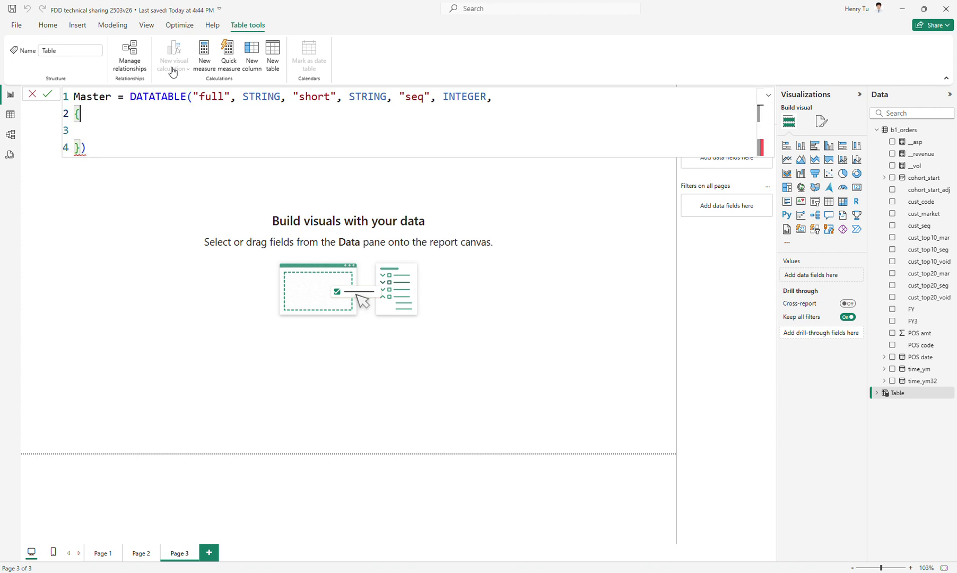
- Enter the first data row inside the outer braces as { "revenue", "rev", 1 }
key(shift+Return)
text({ )
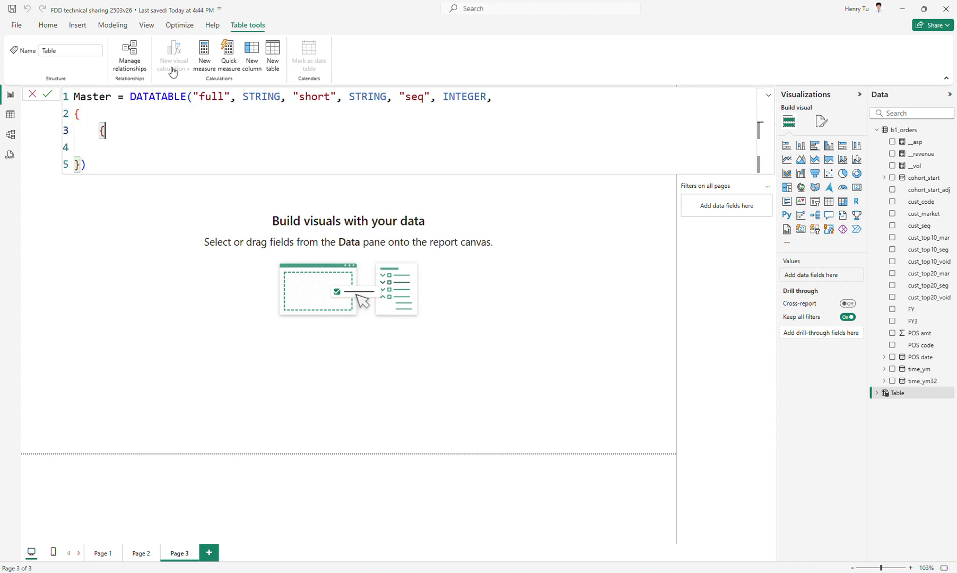
text("reve)
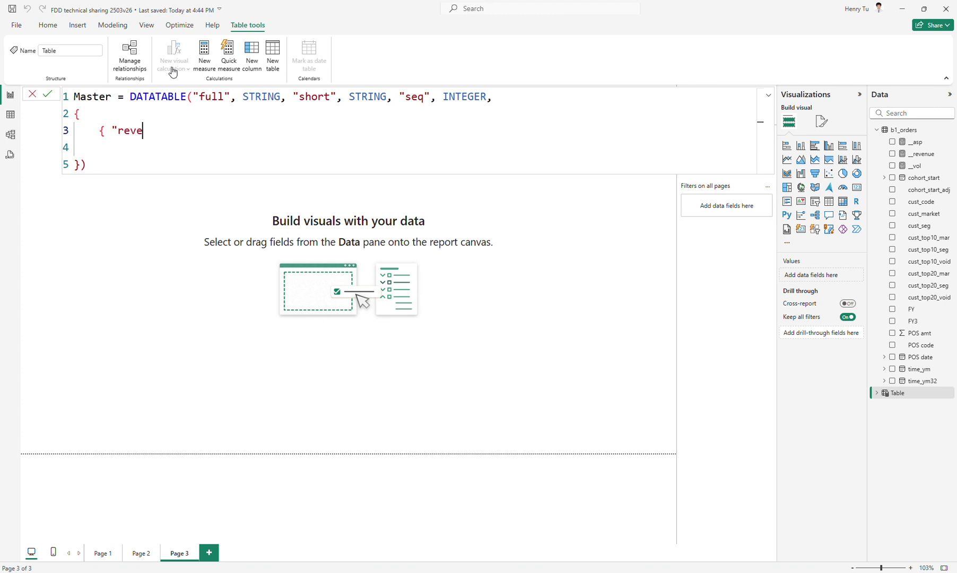
text(nue", "rev")
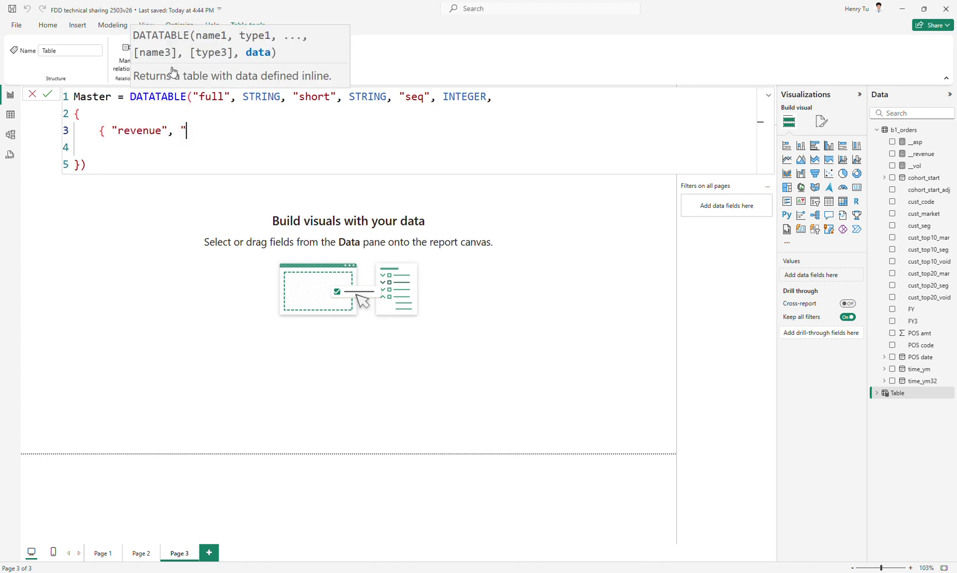
text(, 1 })
key(Down)
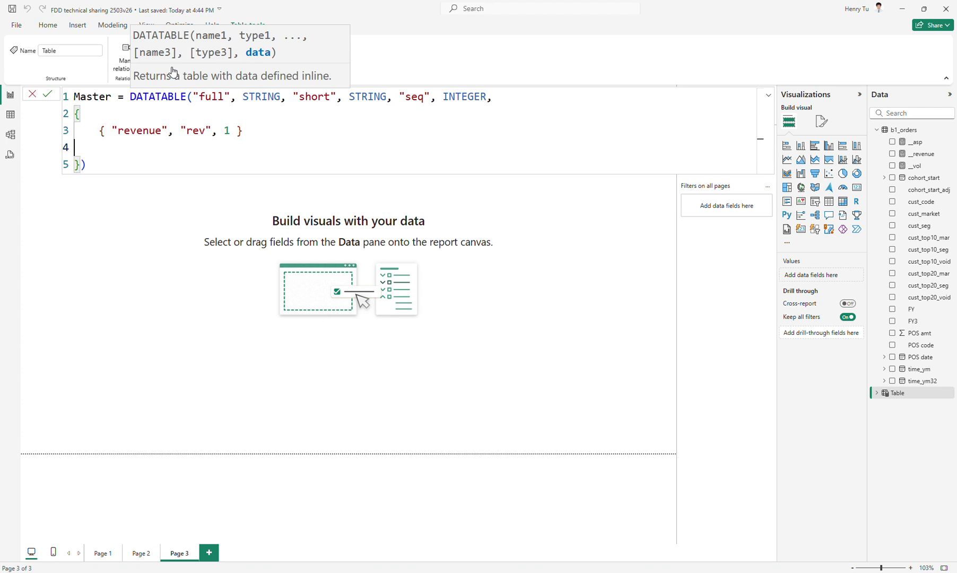
- Put a comma after the revenue row and enter the second row as { "volume", "vol", 2 }
key(Left)
text(,)
key(Right)
key(Tab)
text({ "volume")
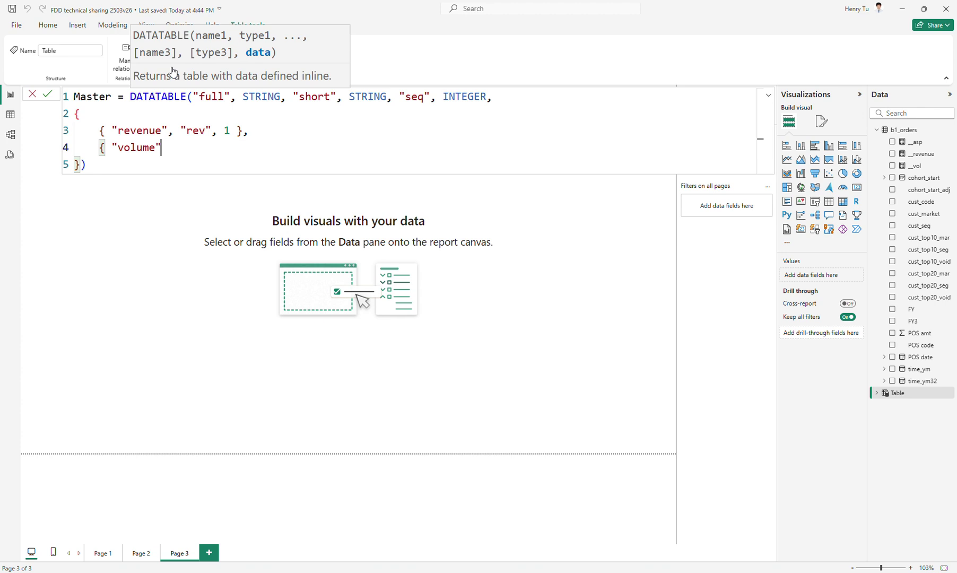
text(, "vol", 2 })
- Enter the third data row on a new line as { "price", "asp", 3 }
key(Return)
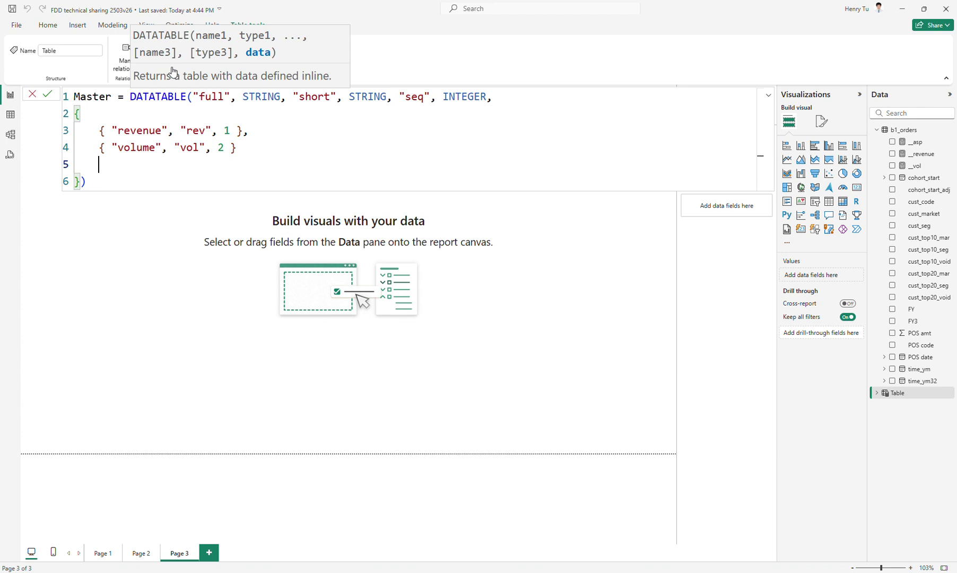
text({ ")
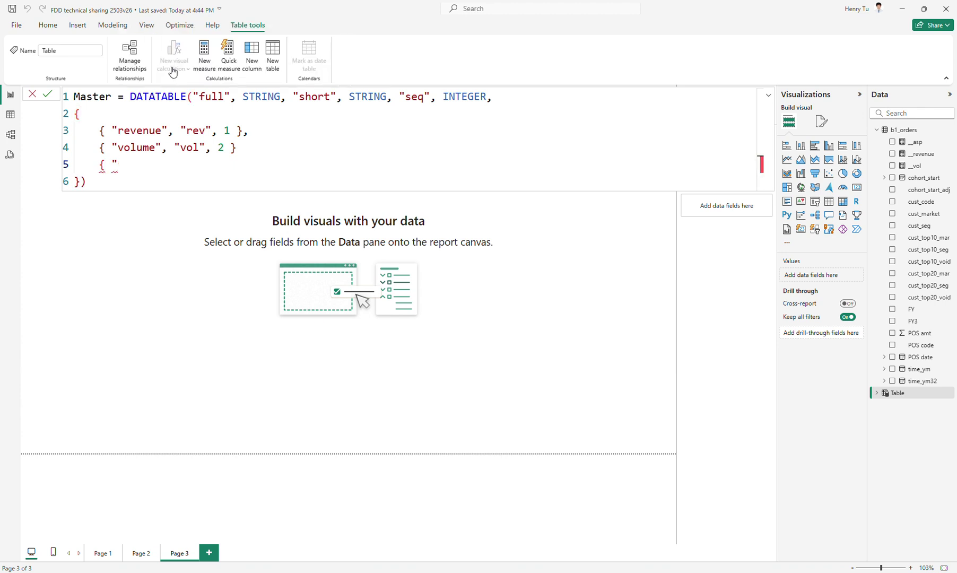
text(price",)
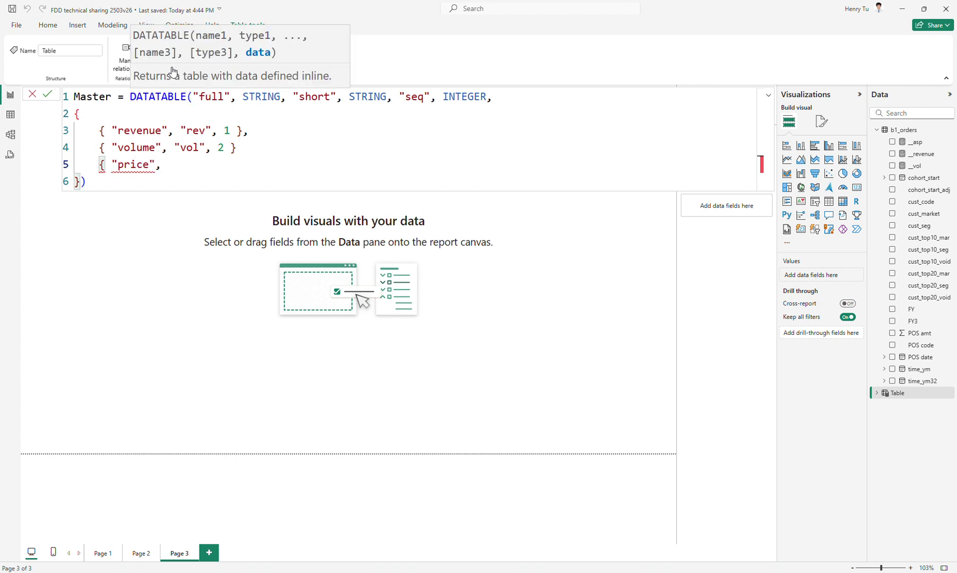
text( "asp", )
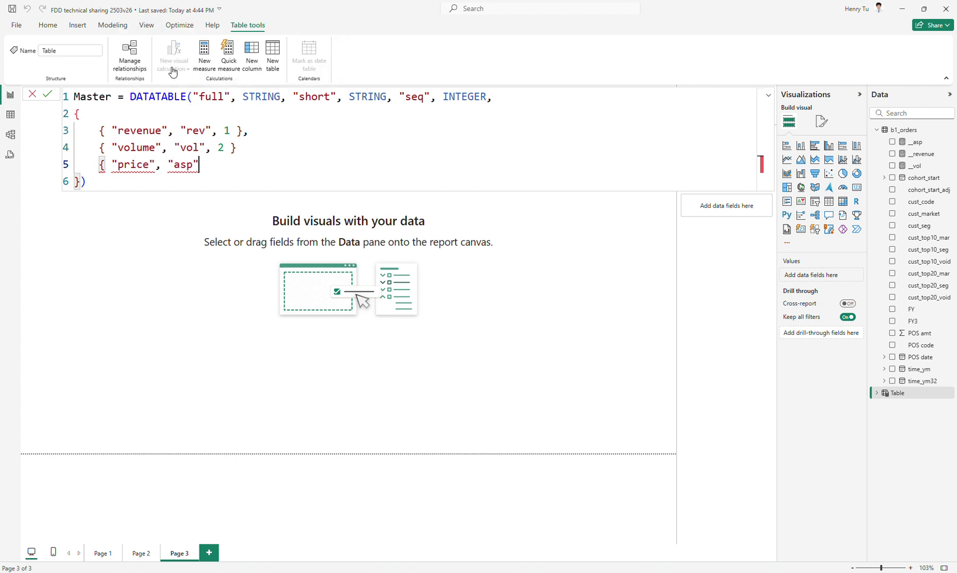
text(3 })
- Insert the missing comma after the volume row and commit the Master table formula
key(Up)
key(End)
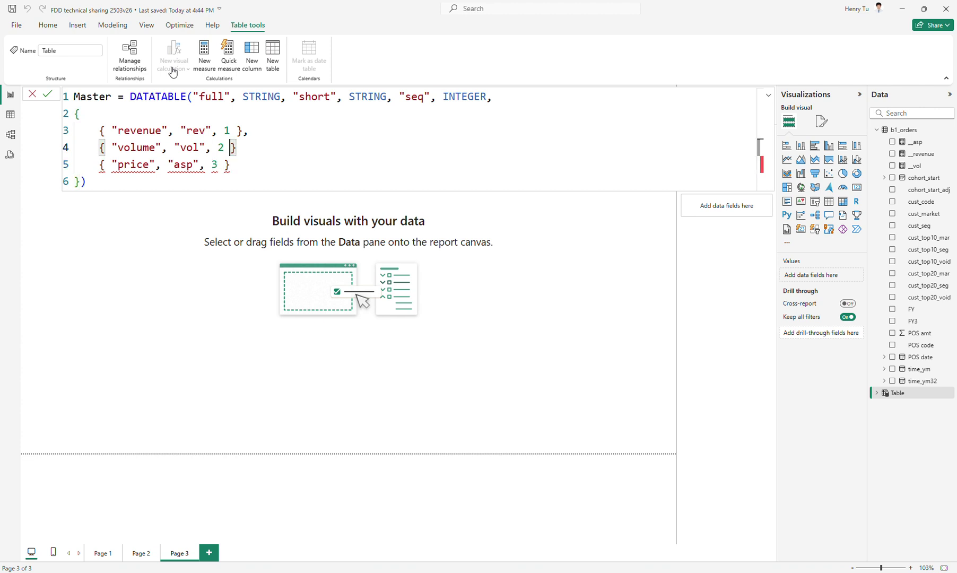
text(,)
key(Down)
key(Down)
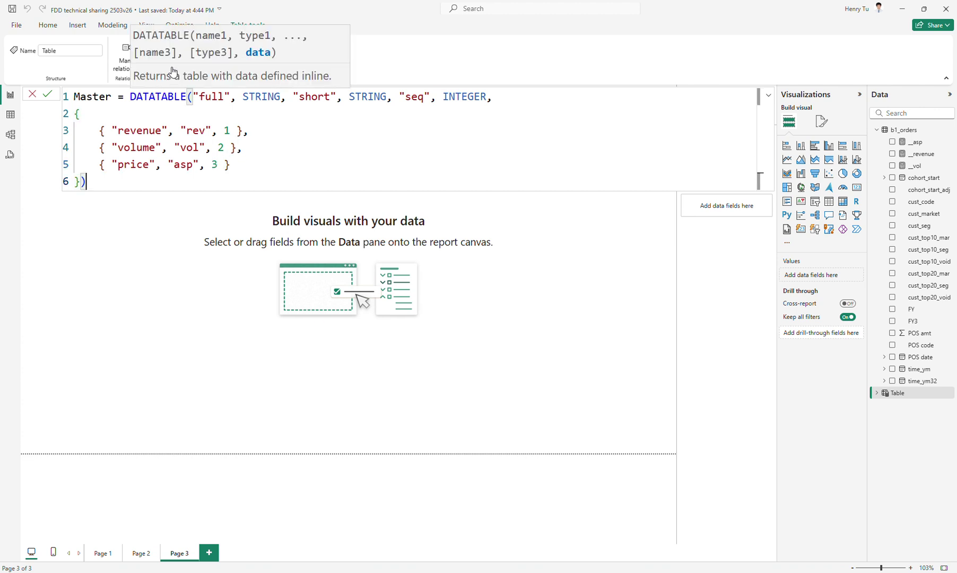
key(Left)
key(Return)
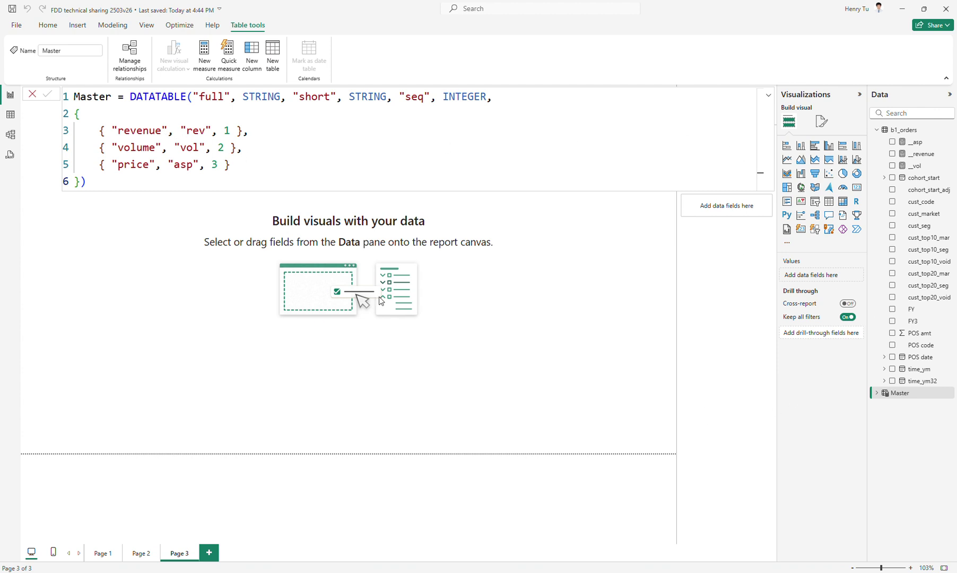
- Check the Master table's rows in the table view, and expand its field list back in the report view
click(11, 115)
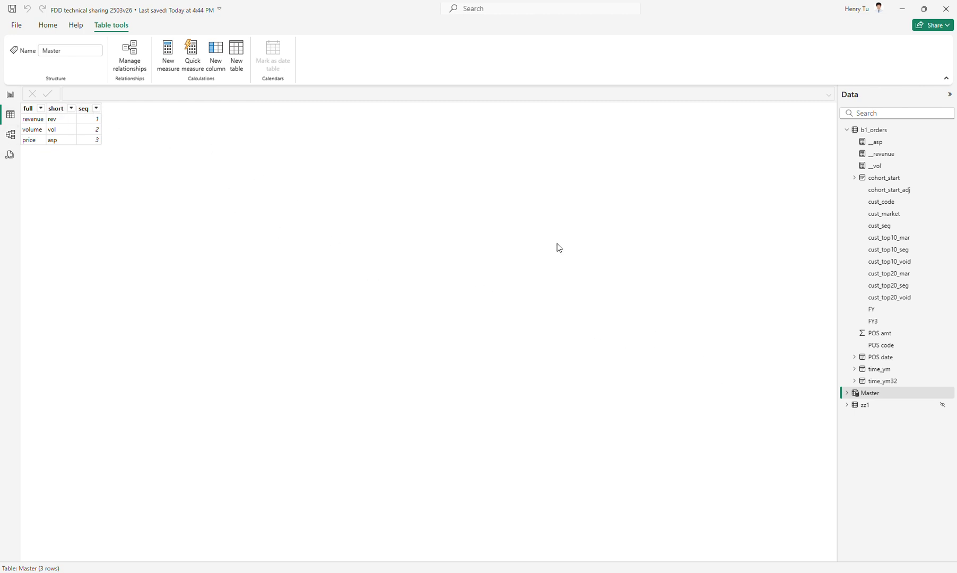
click(10, 96)
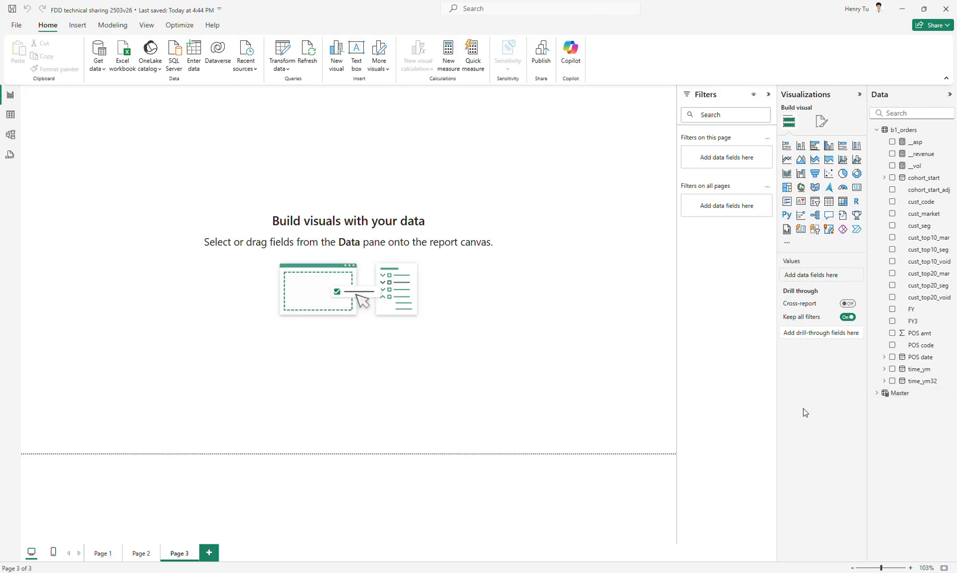
click(877, 394)
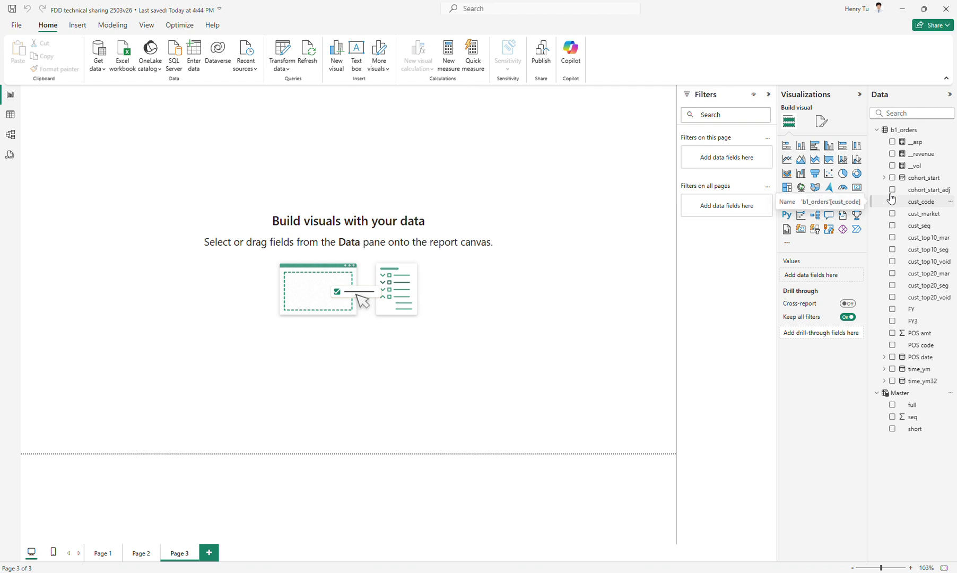
- Create a new measure named __master in the b1_orders table
click(908, 131)
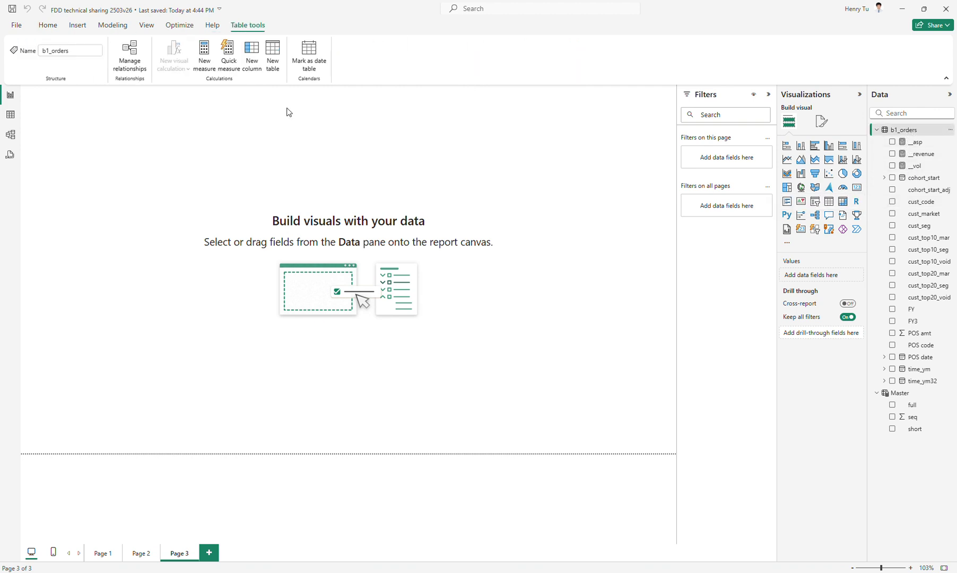
click(205, 59)
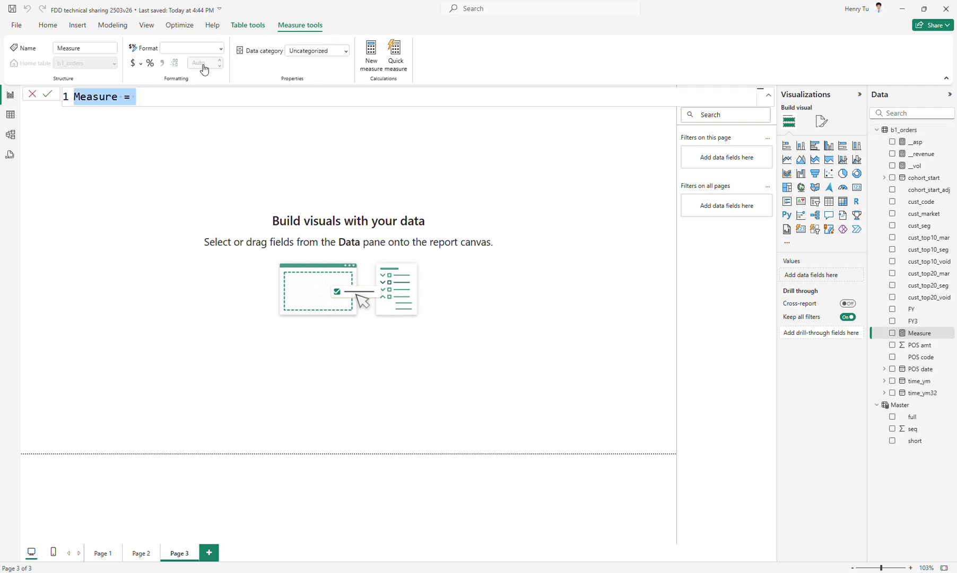
text(__master = )
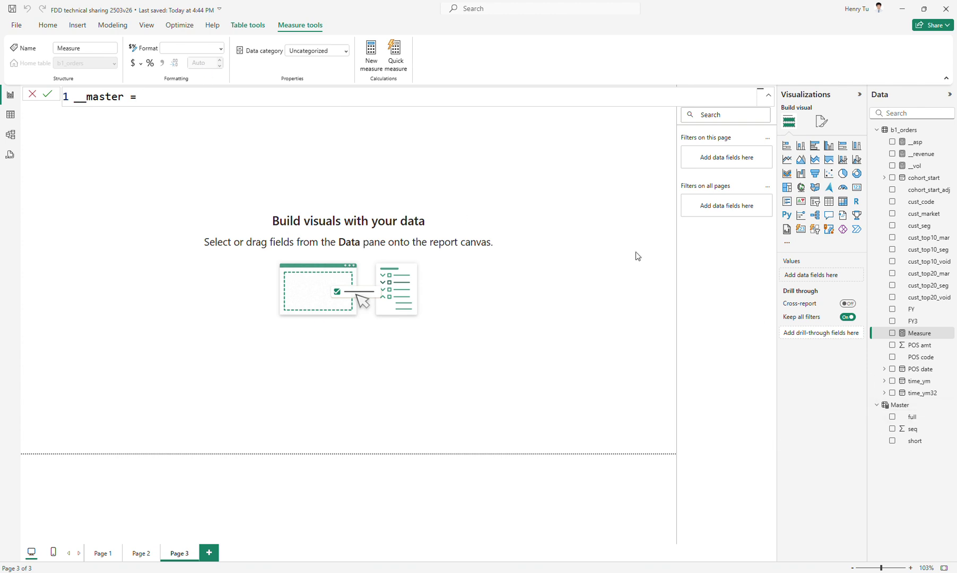
- Begin the __master formula with the SWITCH function
text(sel)
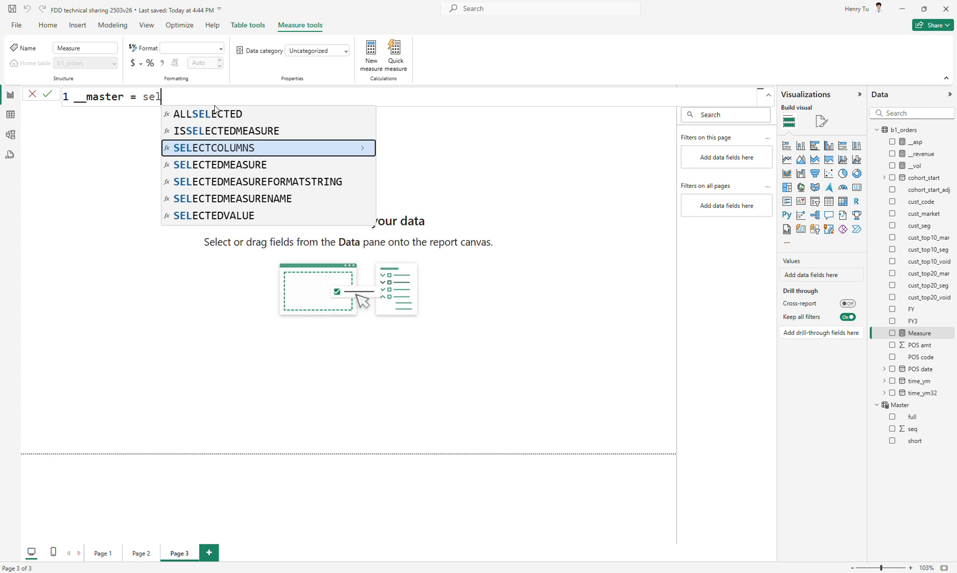
key(BackSpace)
key(BackSpace)
text(s)
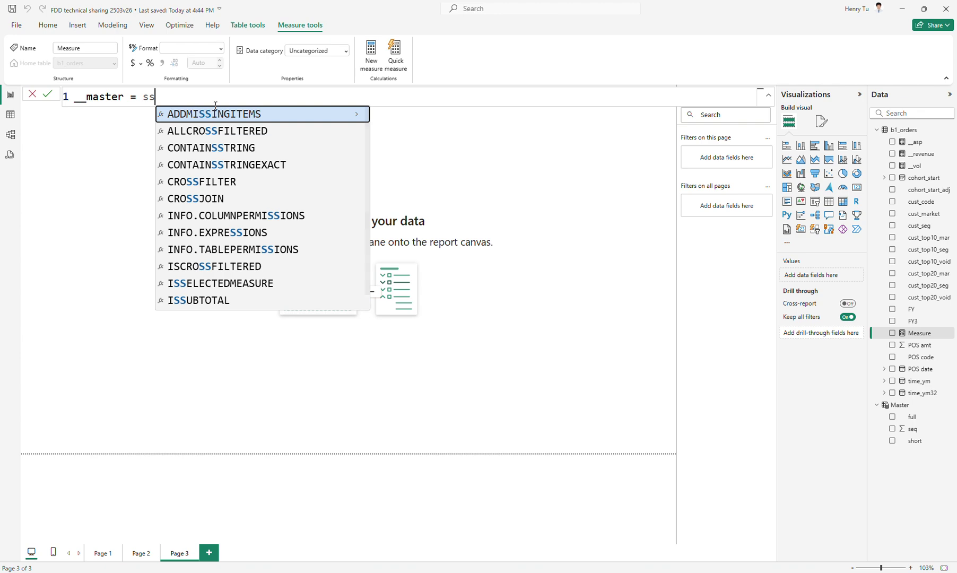
key(BackSpace)
text(wi)
key(Tab)
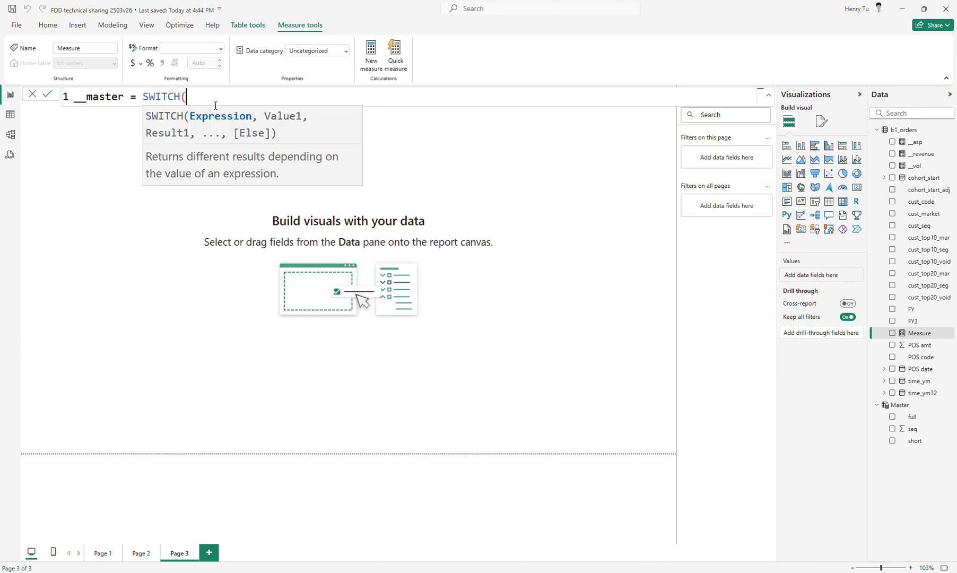
- Enter SELECTEDVALUE(Master[short]) as the SWITCH expression
text(sele)
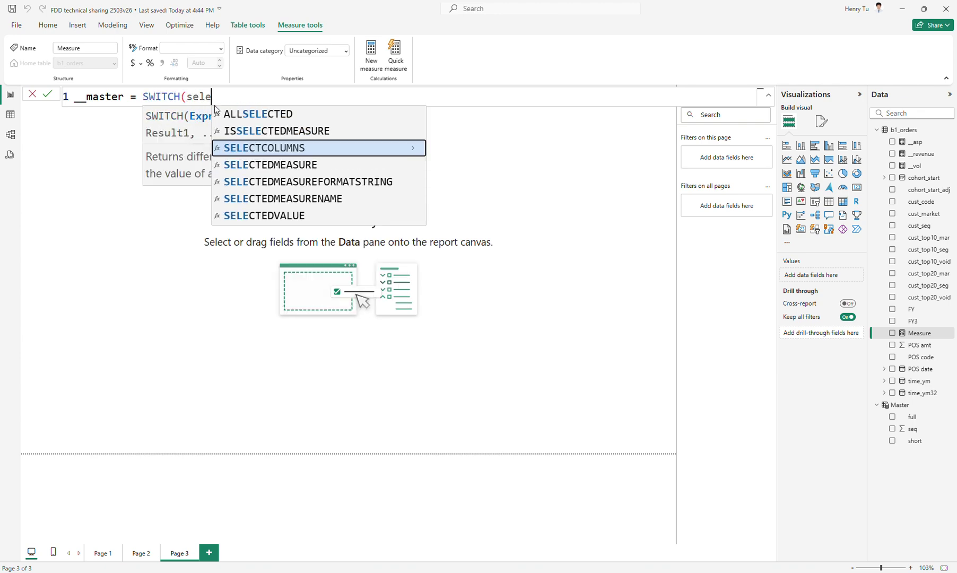
key(Down)
key(Down)
key(Down)
key(Down)
key(Tab)
text(m)
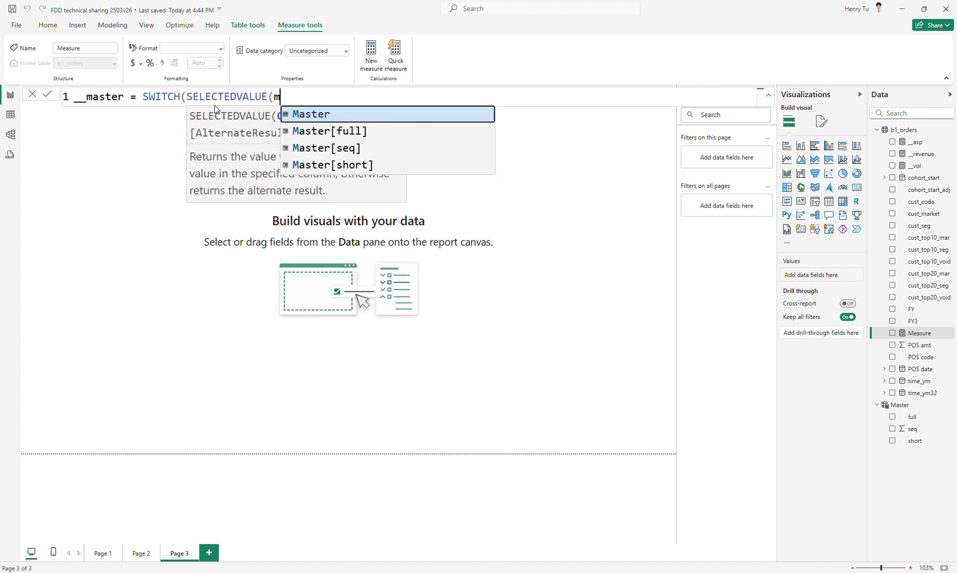
key(Down)
key(Down)
key(Down)
key(Tab)
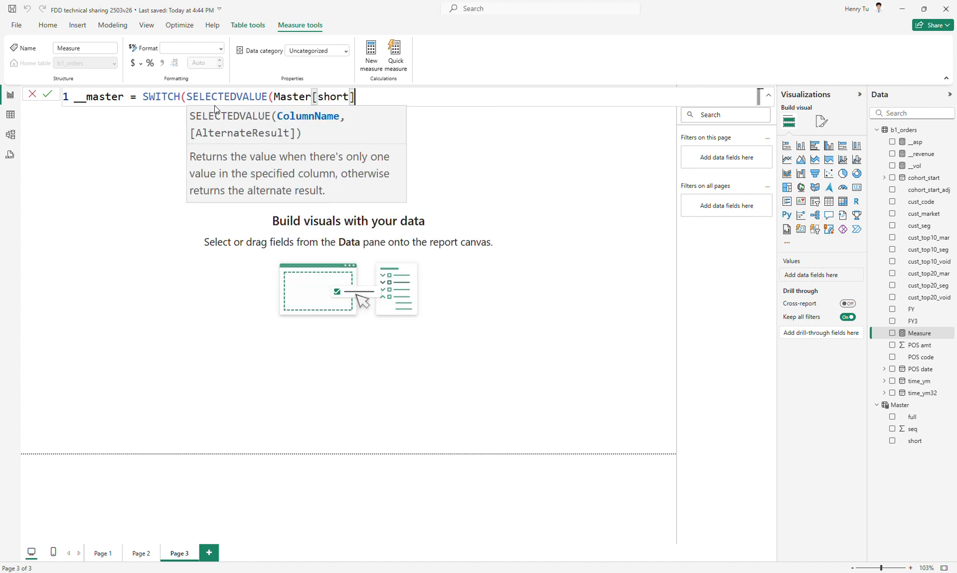
text())
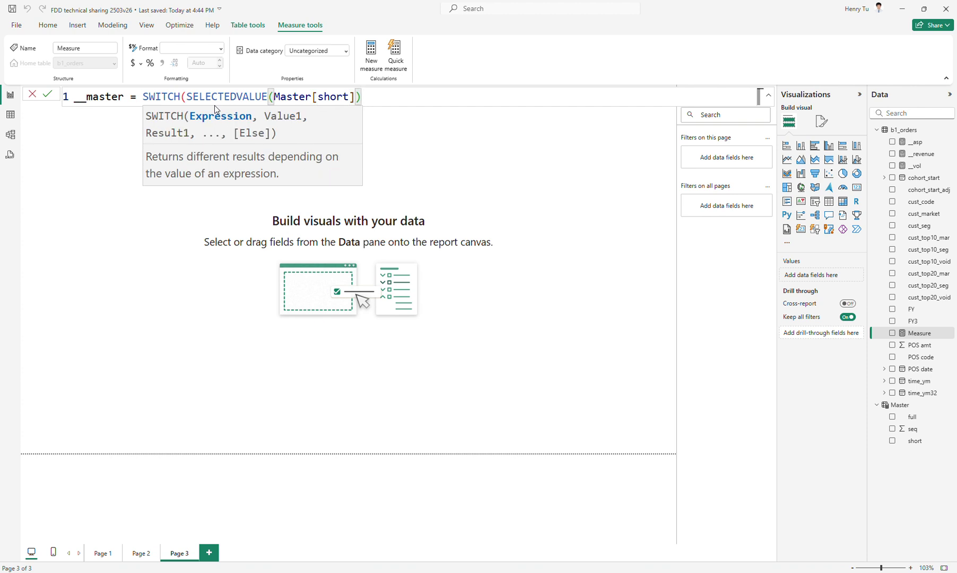
- Add the pair "rev", [__revenue] to SWITCH on a second formula line, and start a third line
key(shift+Return)
text(, "r)
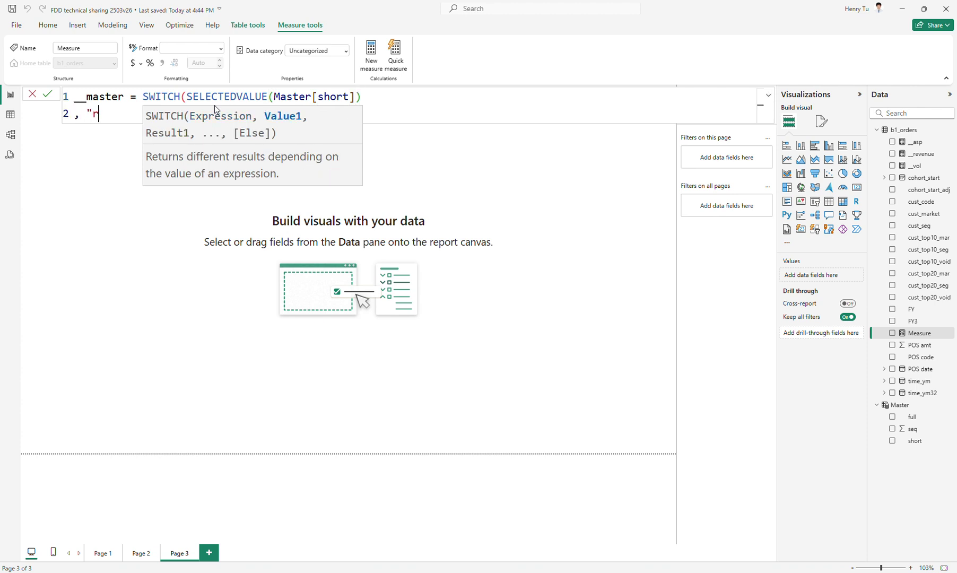
text(ev", __)
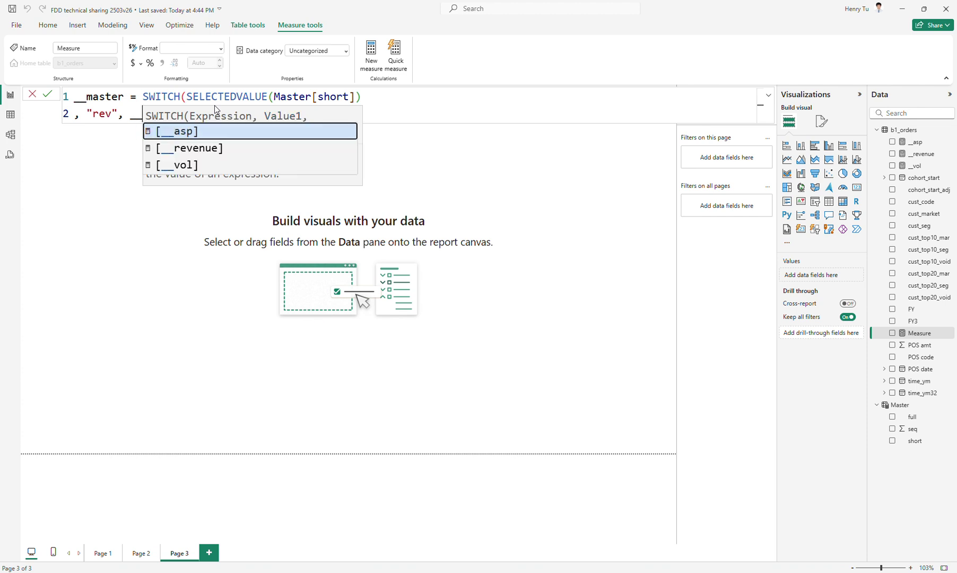
key(Down)
key(Tab)
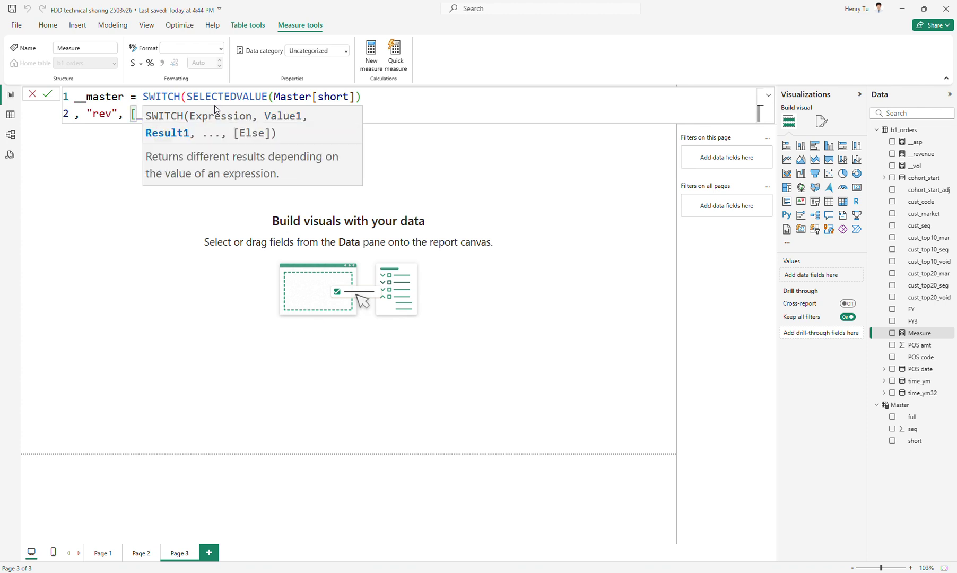
key(shift+Return)
key(shift+Up)
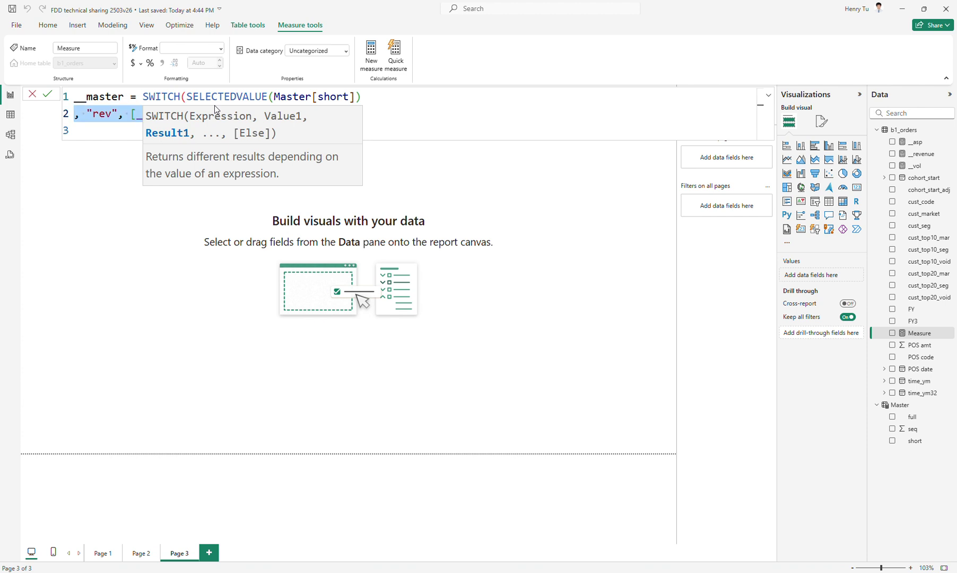
- Replace everything after the equals sign in the __master formula with the placeholder 123 and commit the measure
click(413, 92)
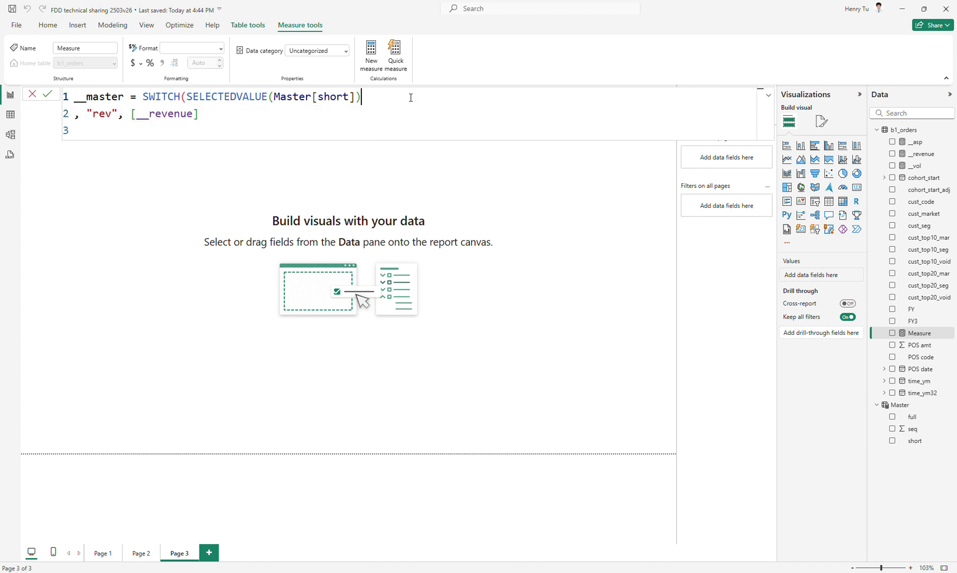
click(137, 97)
shift+click(160, 126)
key(BackSpace)
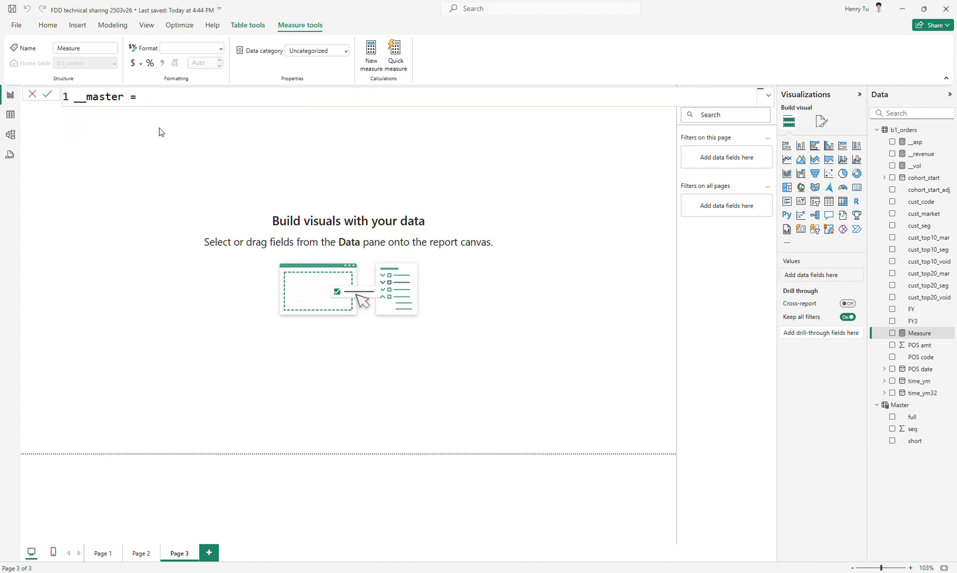
text(123)
key(Return)
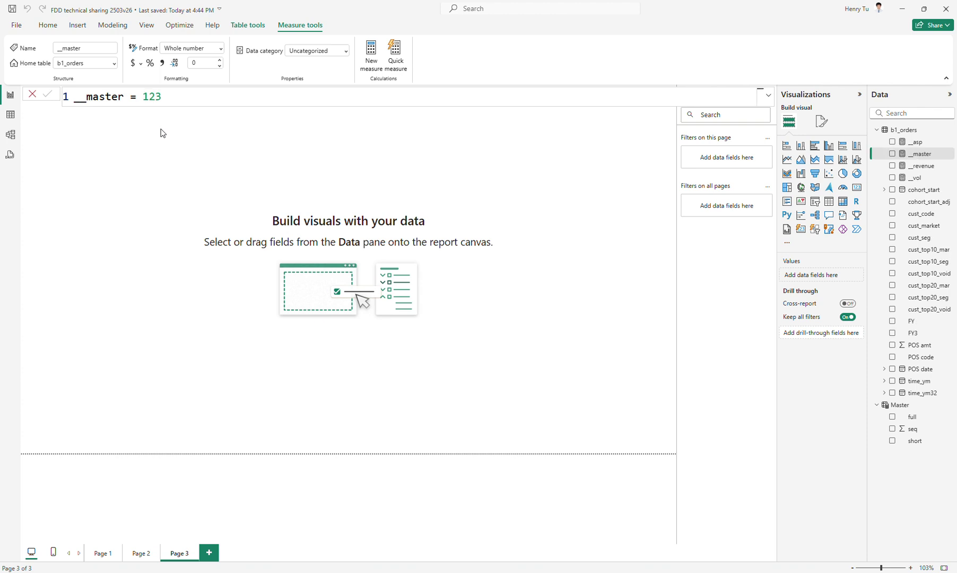
click(194, 150)
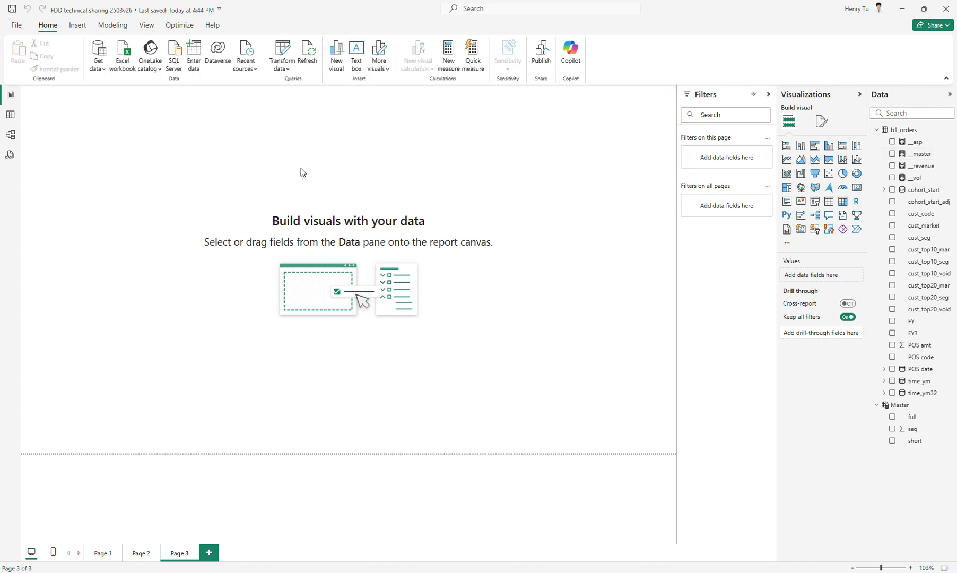
- Build a matrix with cust_market as rows, FY as columns and __master as values, sized wide enough for all year columns
click(840, 202)
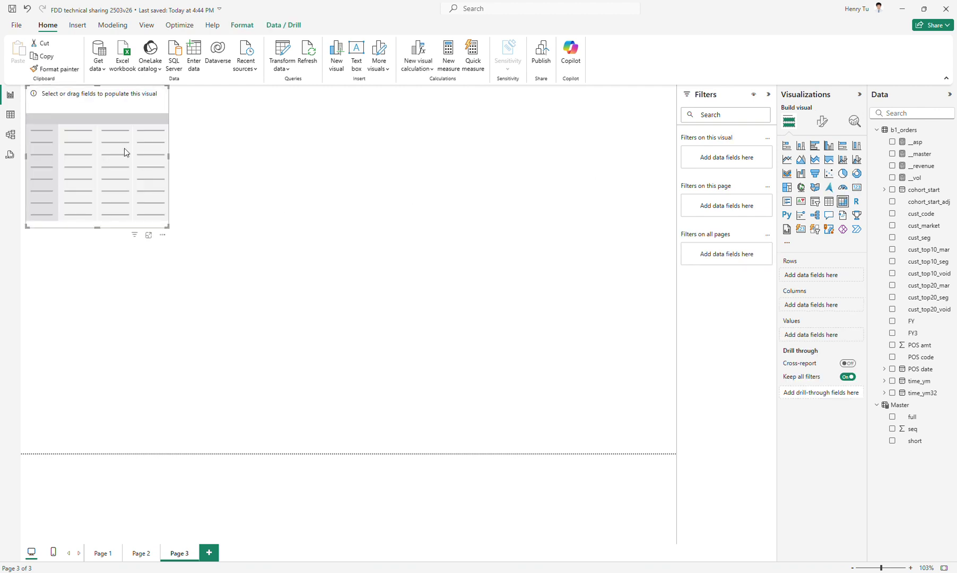
drag(124, 148, 167, 218)
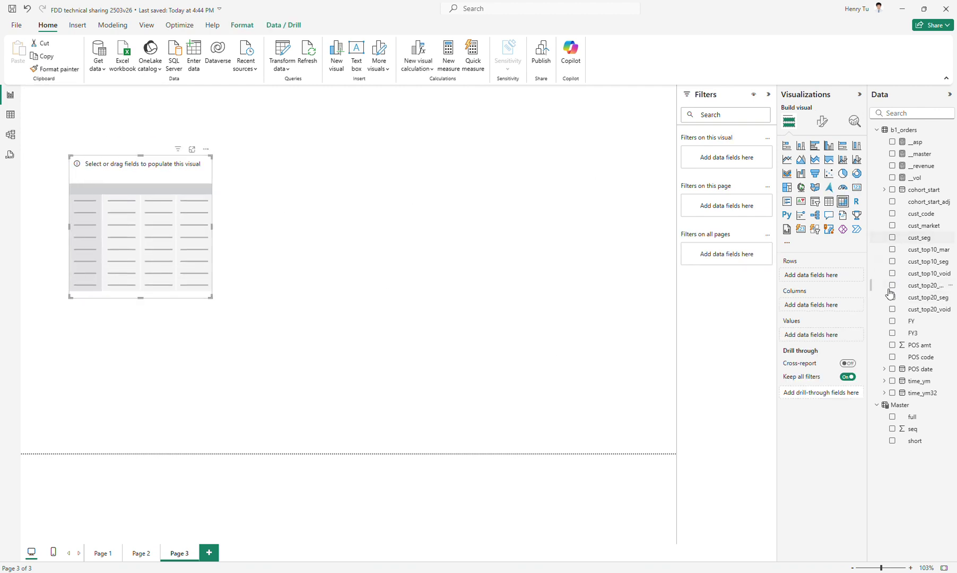
drag(911, 325, 827, 306)
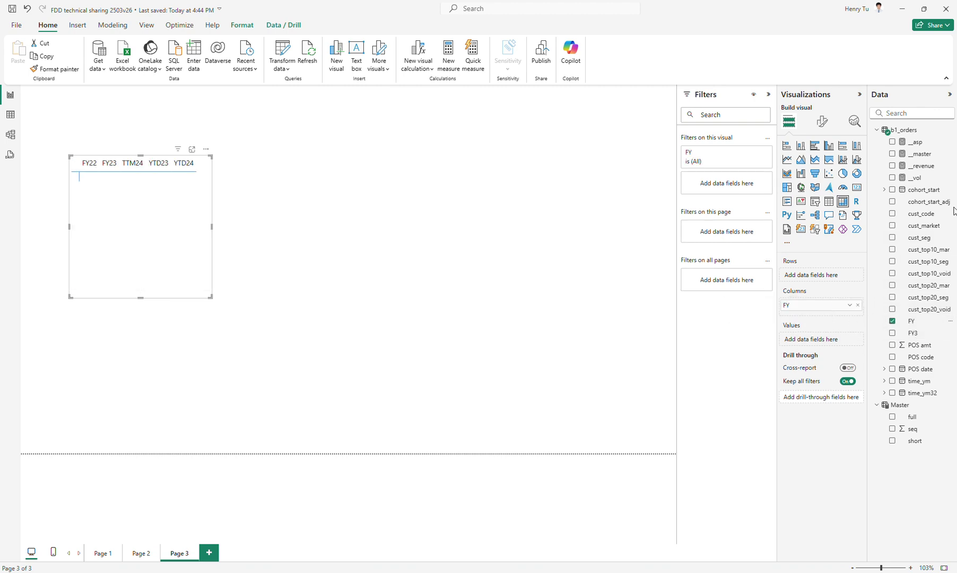
drag(922, 227, 820, 277)
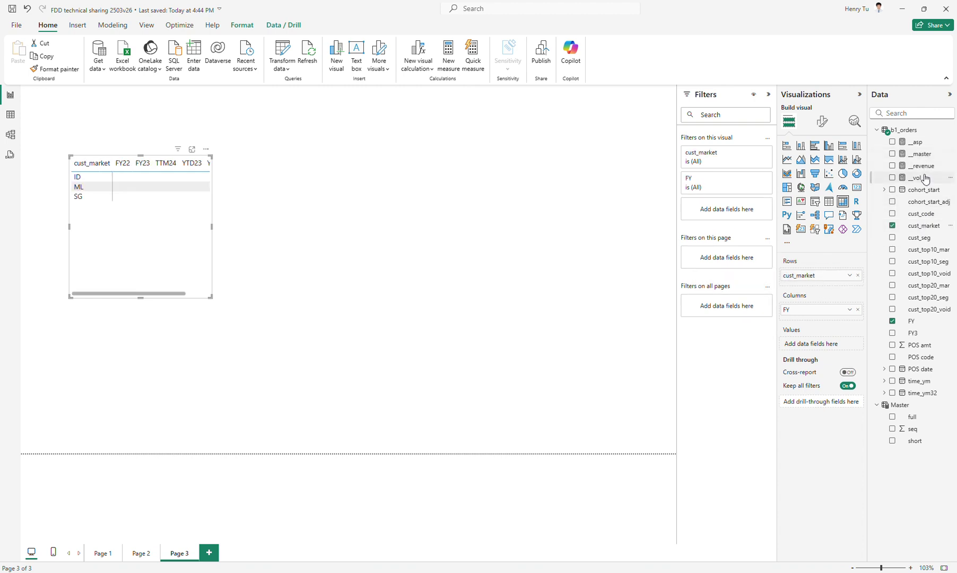
drag(922, 158, 837, 348)
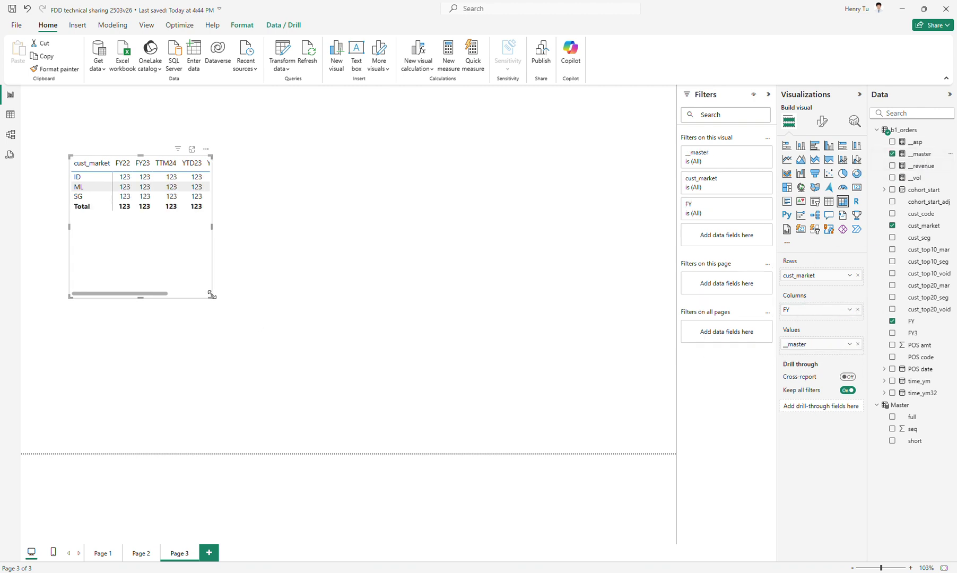
drag(214, 295, 281, 206)
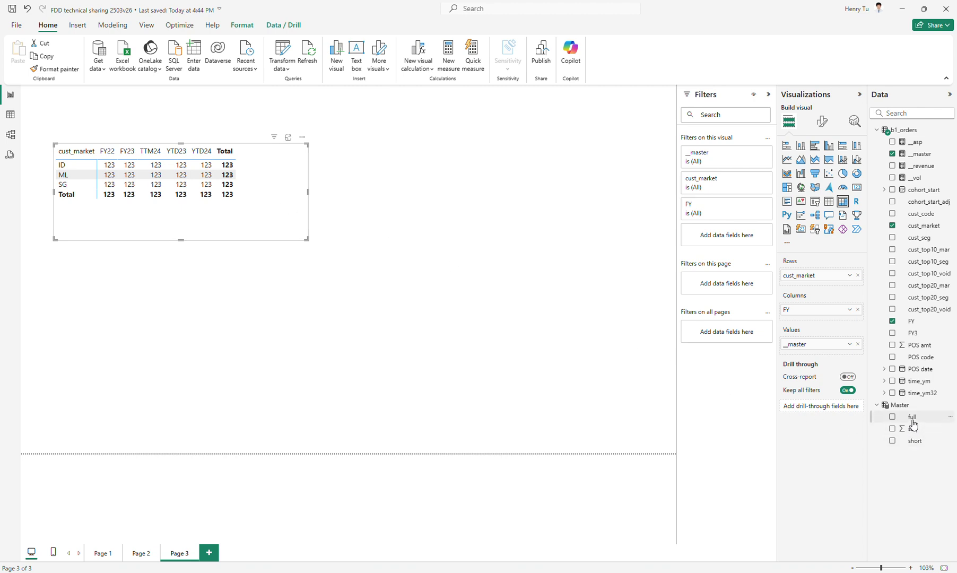
- Add Master's full field above FY in the matrix columns, expand to the year level and widen the matrix
drag(912, 417, 833, 312)
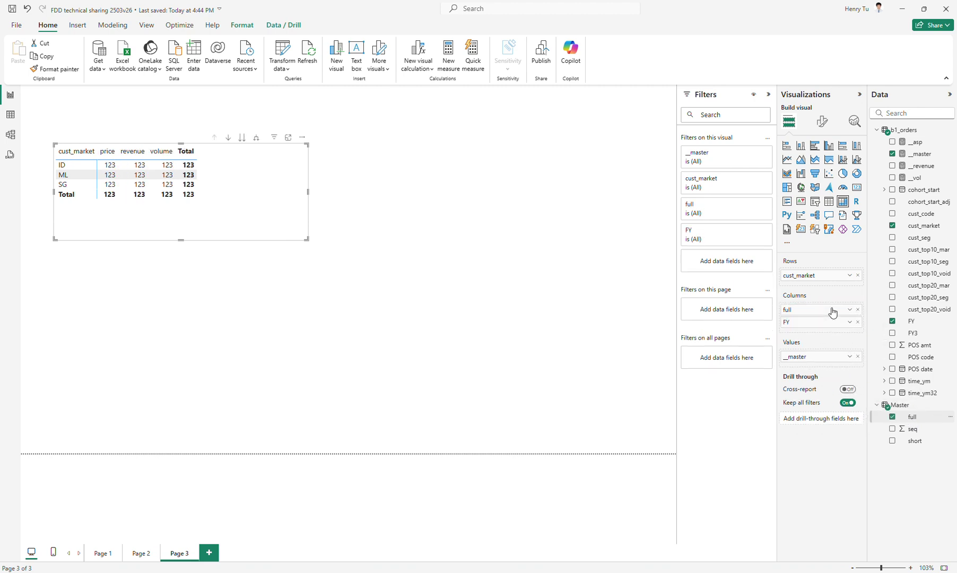
click(256, 138)
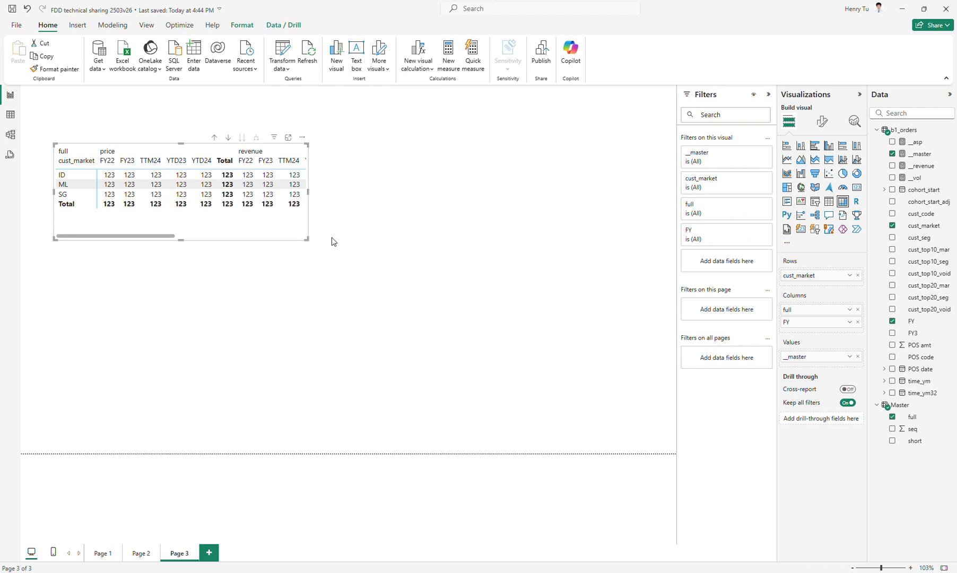
drag(306, 238, 552, 302)
- Duplicate the matrix below the first, move full above cust_market in the copy's rows, and expand all row levels
key(ctrl+c)
key(ctrl+v)
drag(811, 310, 813, 272)
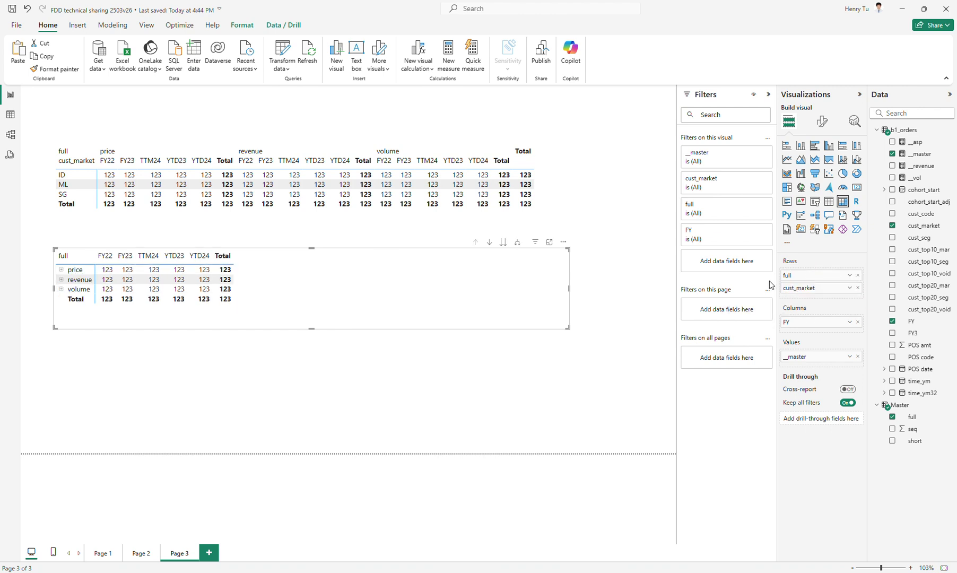
click(517, 242)
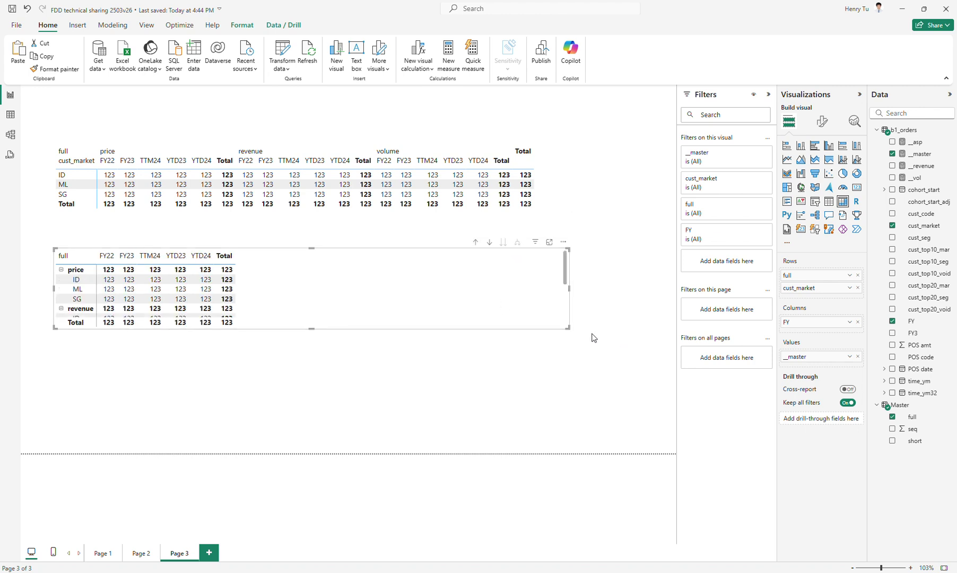
- Make the duplicated matrix narrower and tall enough for all its rows, and shift both matrices slightly down
drag(567, 327, 264, 416)
drag(252, 372, 252, 381)
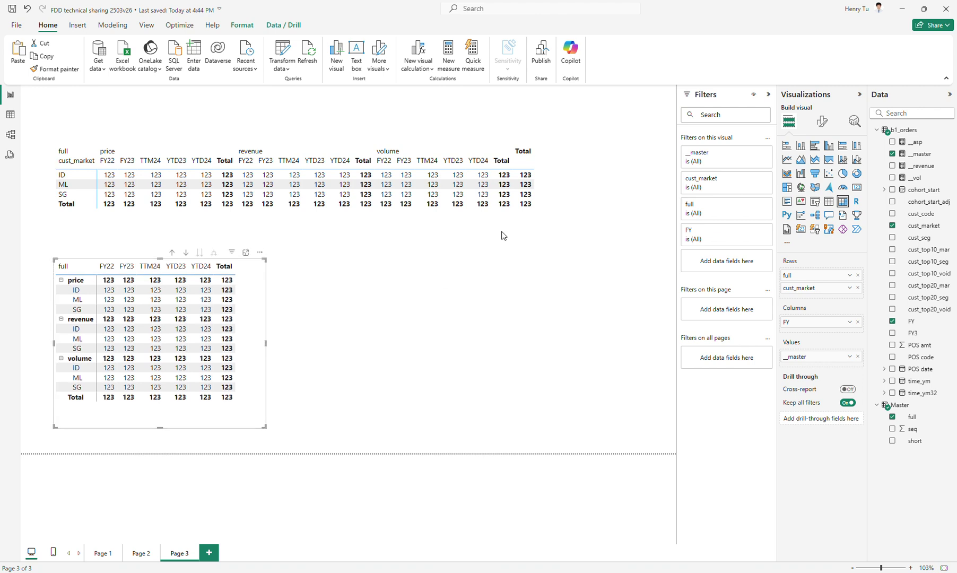
drag(560, 211, 560, 228)
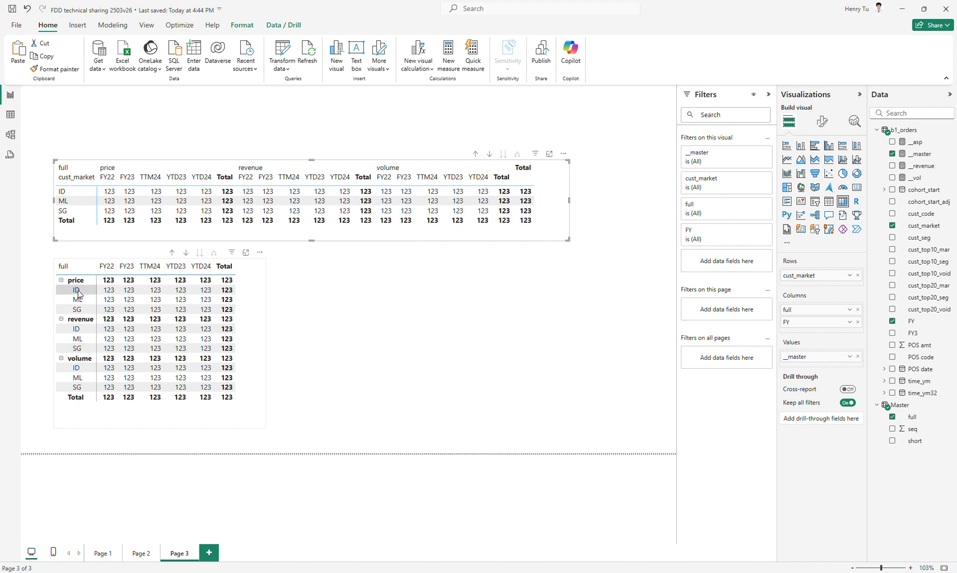
- Compare the field layouts of the two matrices
click(254, 344)
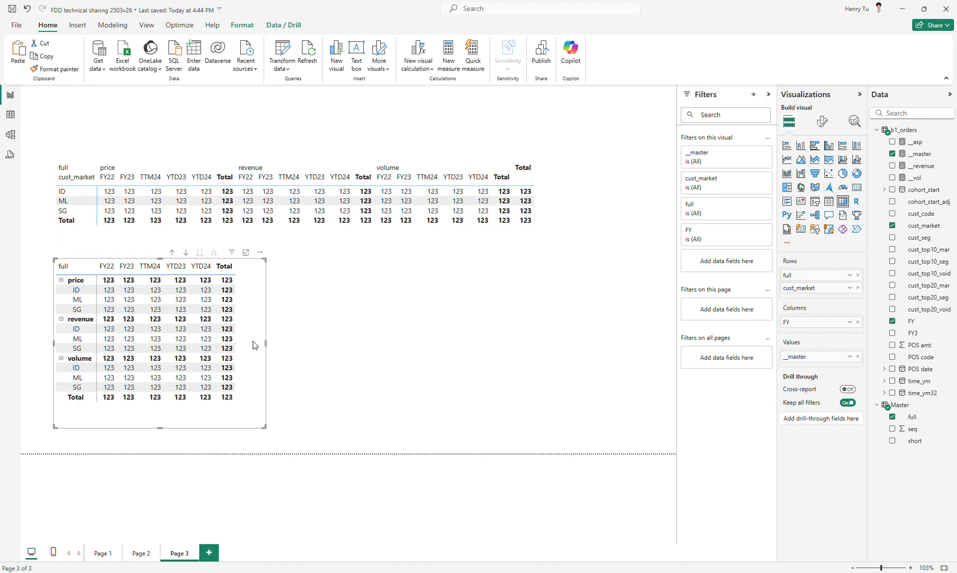
click(390, 347)
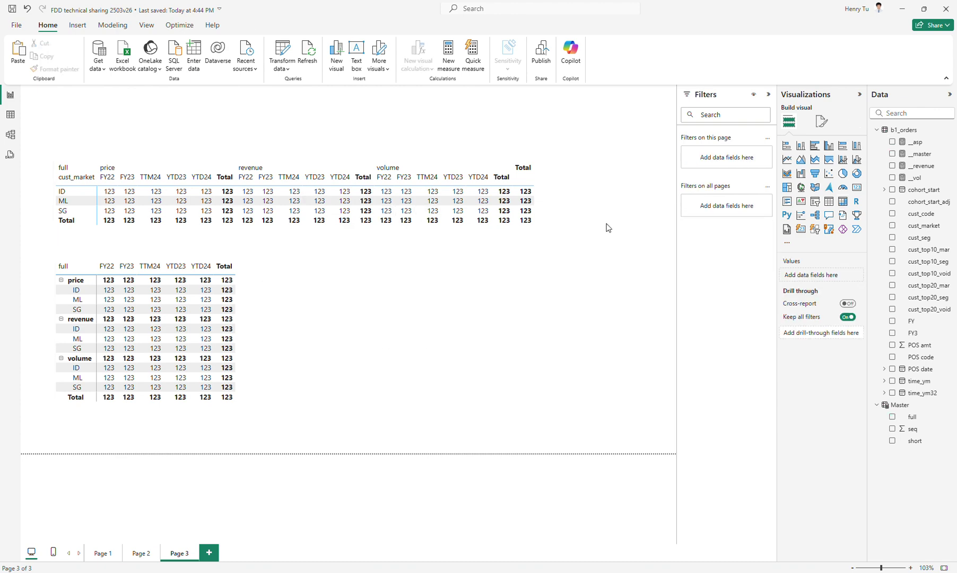
click(560, 220)
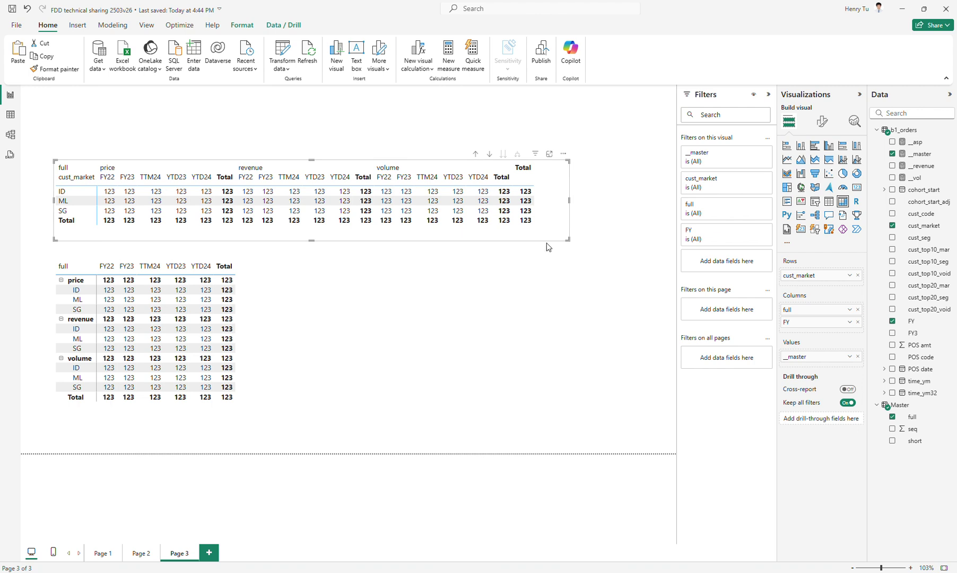
- Review the __master measure's formula and the rows of the Master lookup table
click(921, 153)
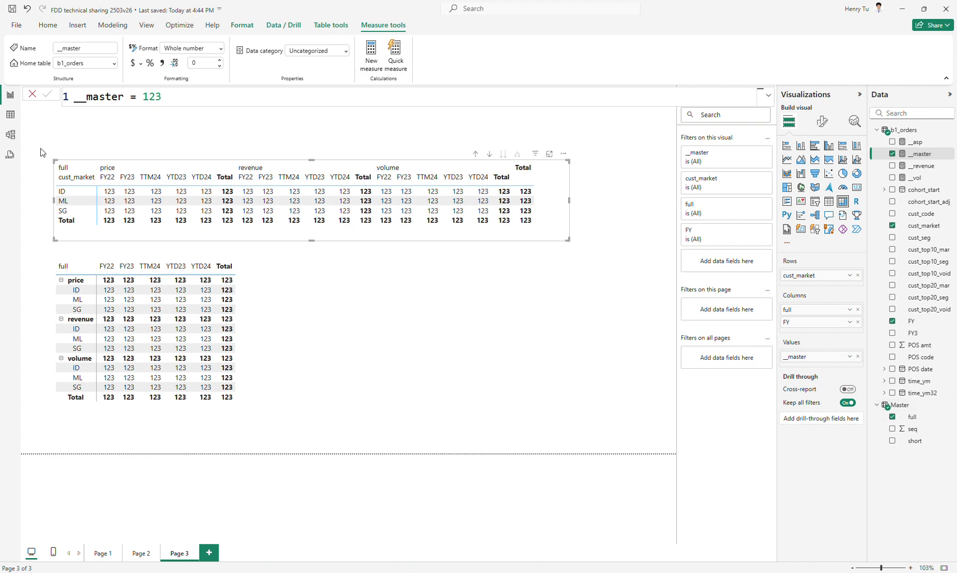
click(10, 115)
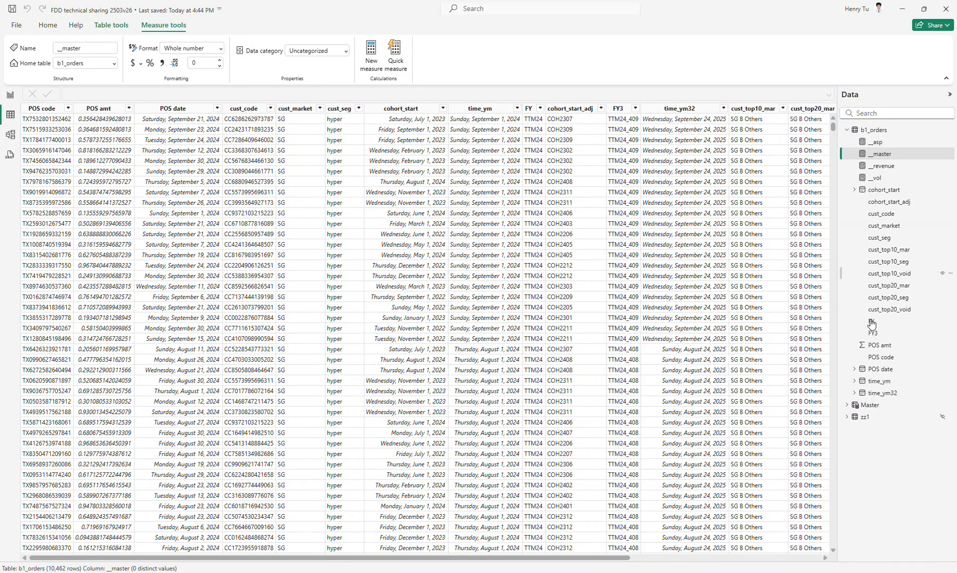
click(858, 405)
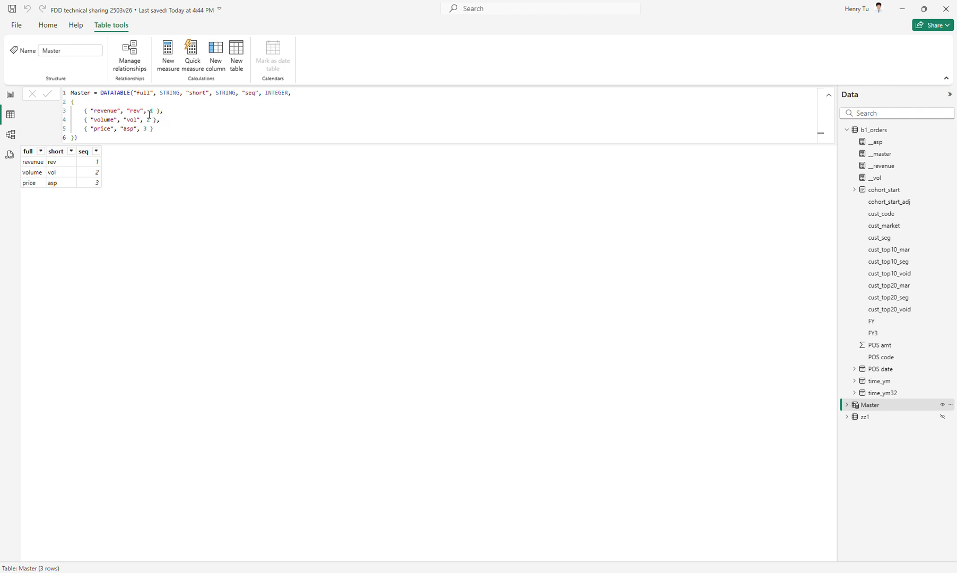
click(10, 95)
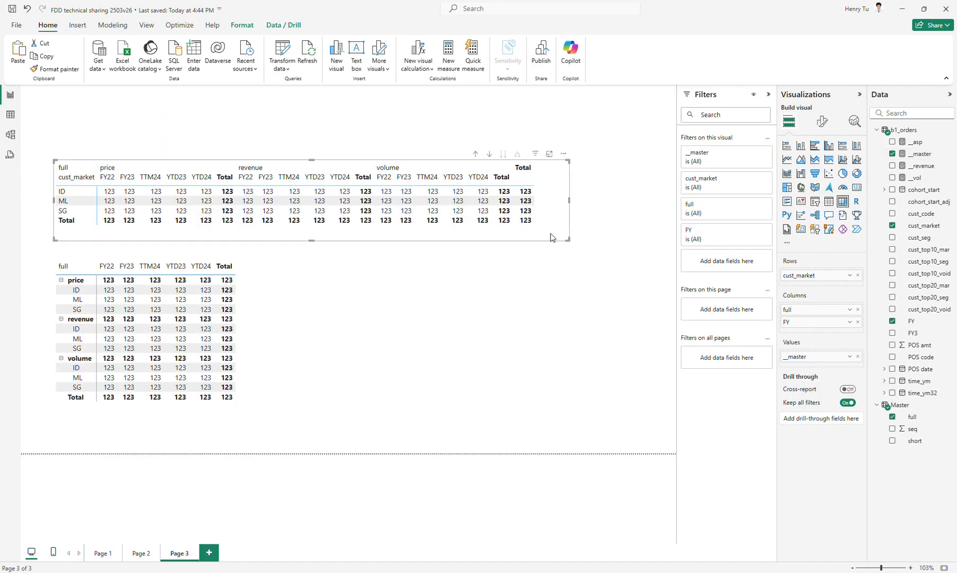
- Sort Master's full column by seq so both matrices follow the lookup table's order
click(912, 417)
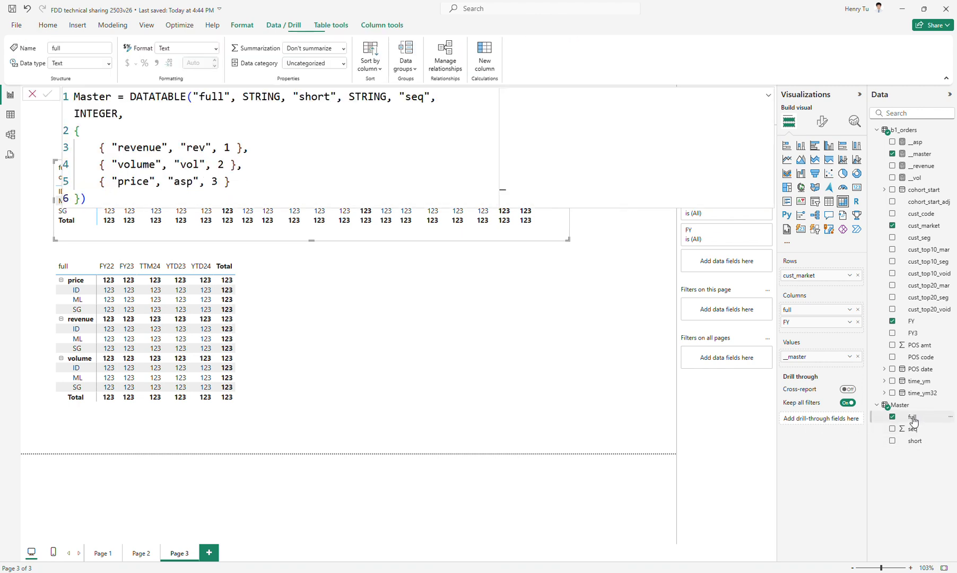
click(369, 61)
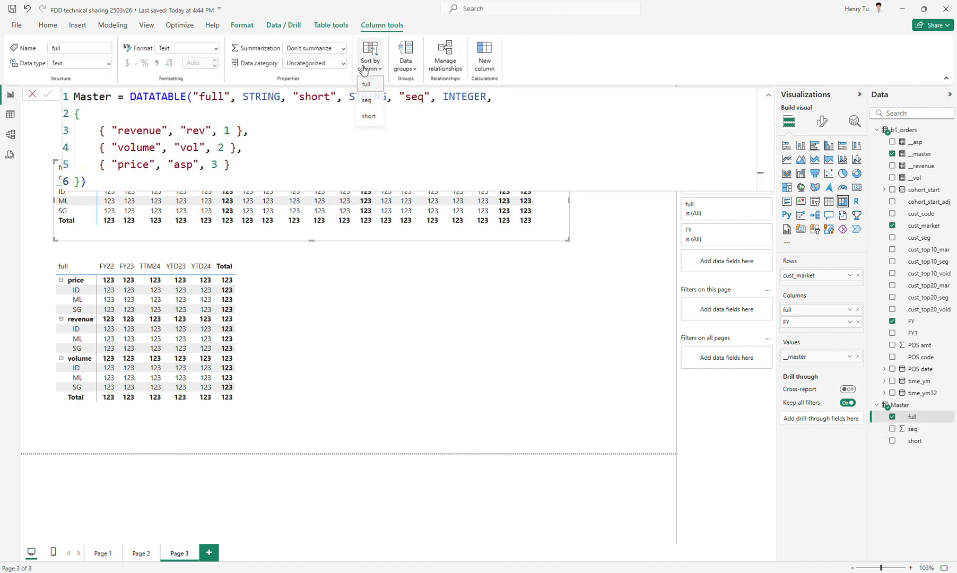
click(368, 101)
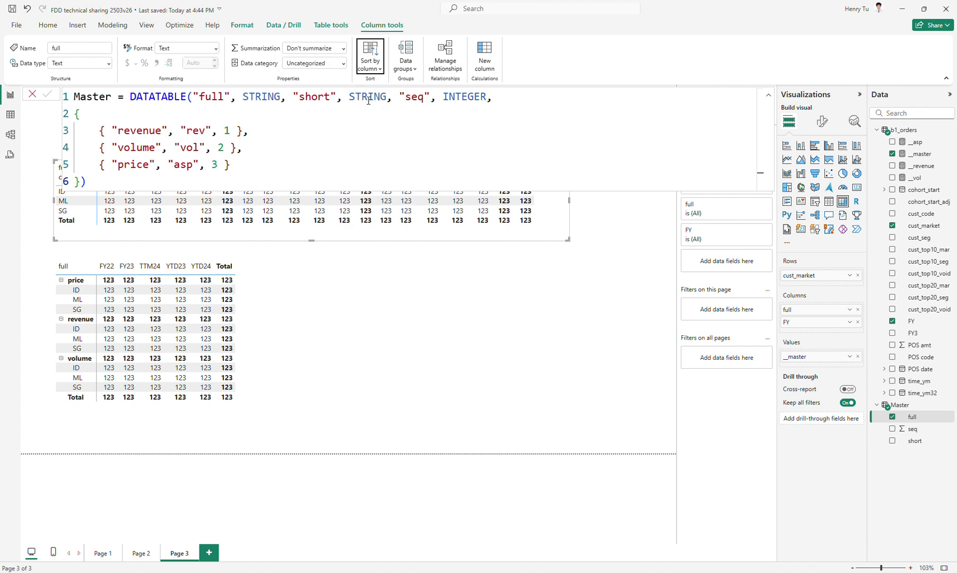
click(450, 403)
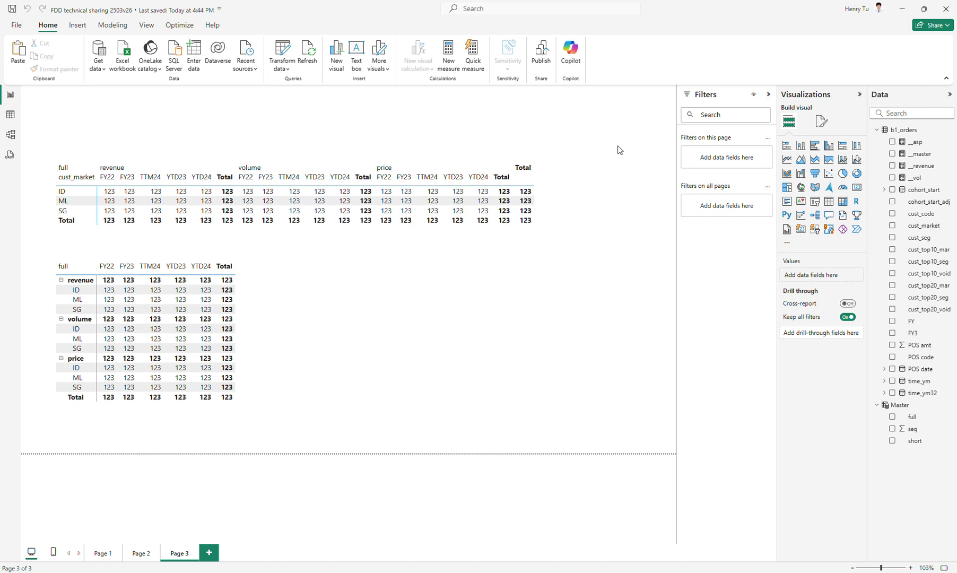
- Replace the constant in the __master measure with a SWITCH whose expression starts with SELECTEDVALUE
click(920, 154)
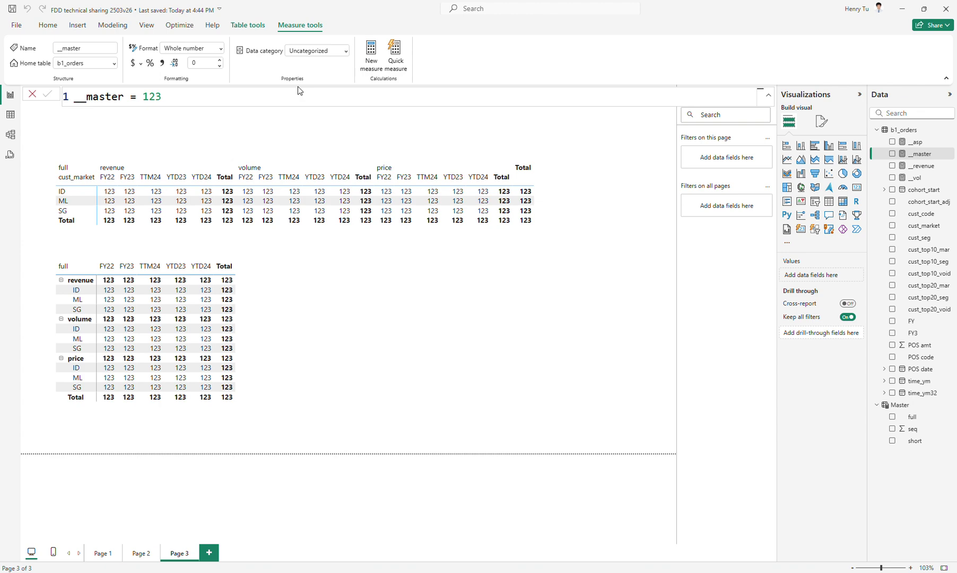
key(ctrl+shift+Left)
text(sw)
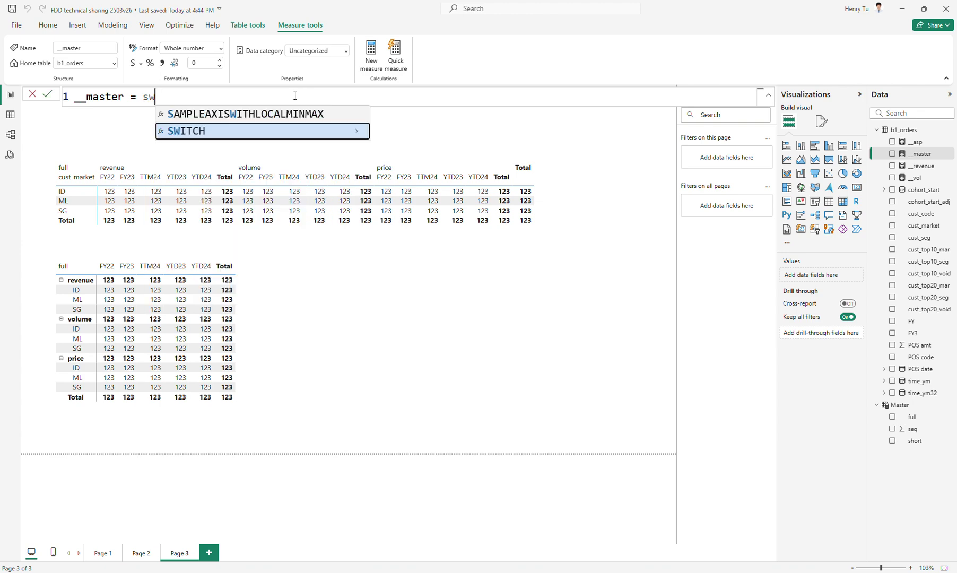
key(Tab)
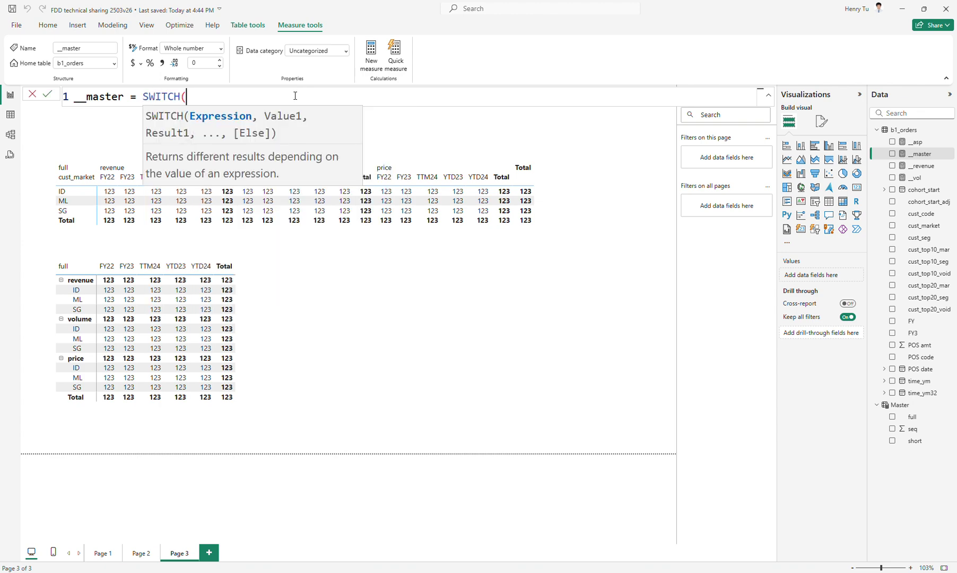
text(sel)
key(Down)
key(Down)
key(Down)
key(Down)
key(Tab)
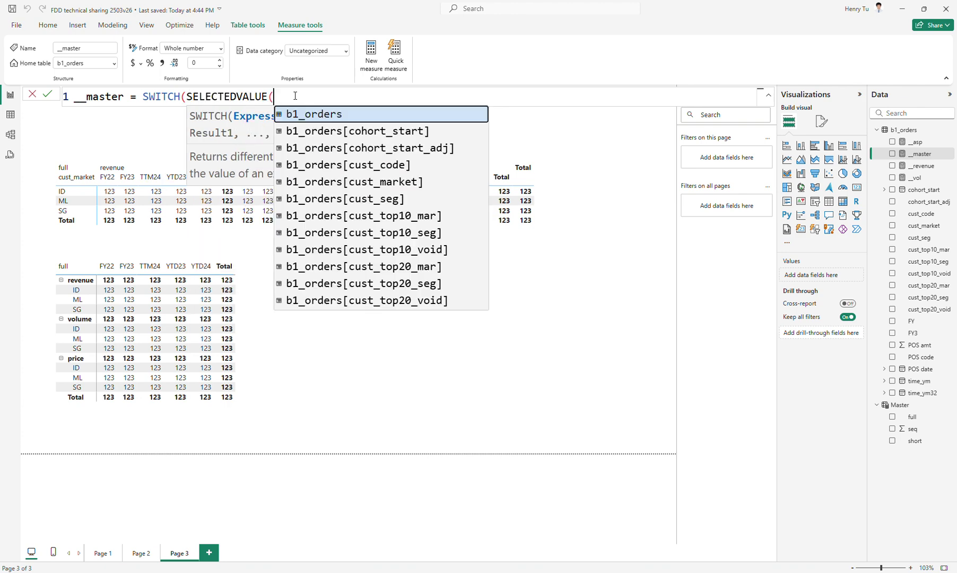
- Complete SELECTEDVALUE with the Master[short] column and start a second line in the formula
text(m)
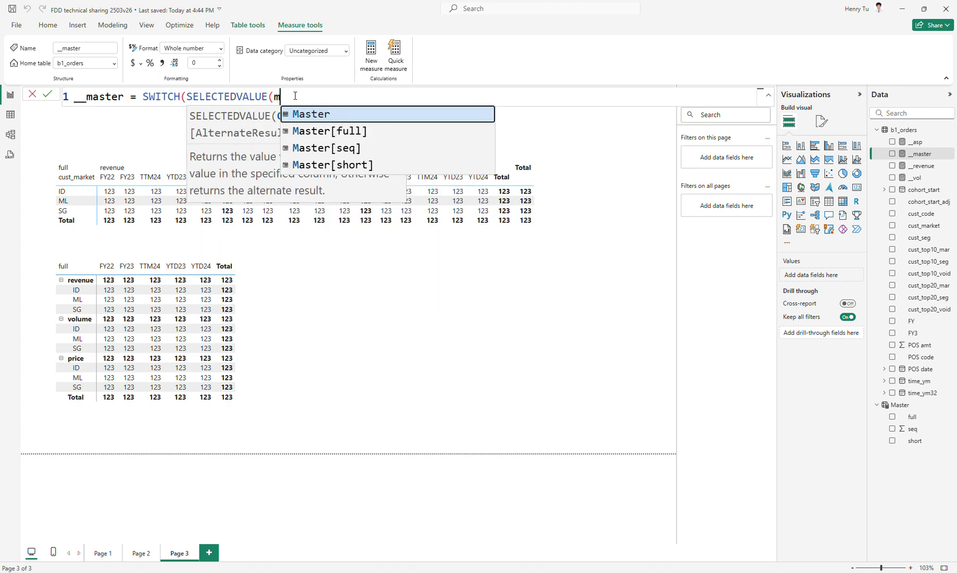
key(Down)
key(Down)
key(Down)
key(Tab)
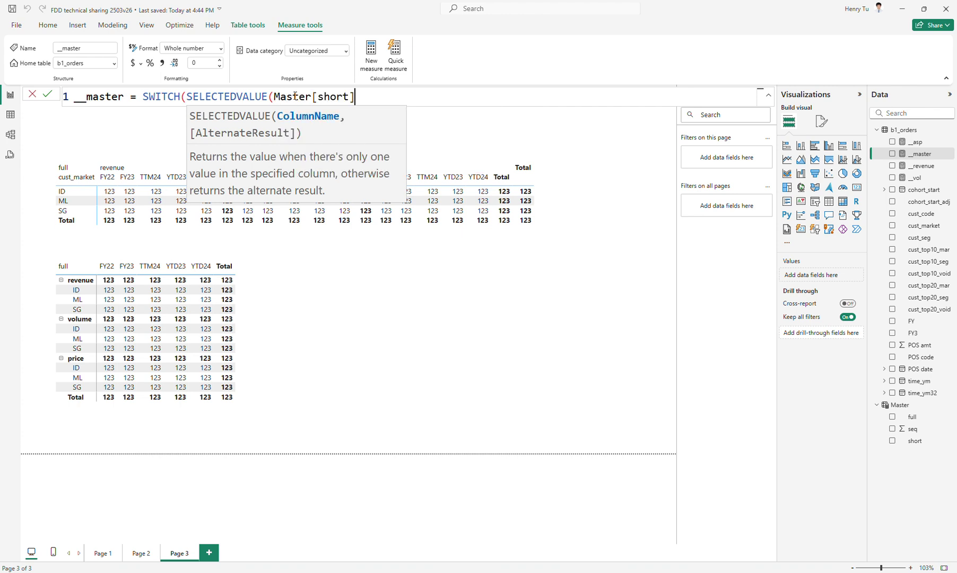
text())
key(shift+Return)
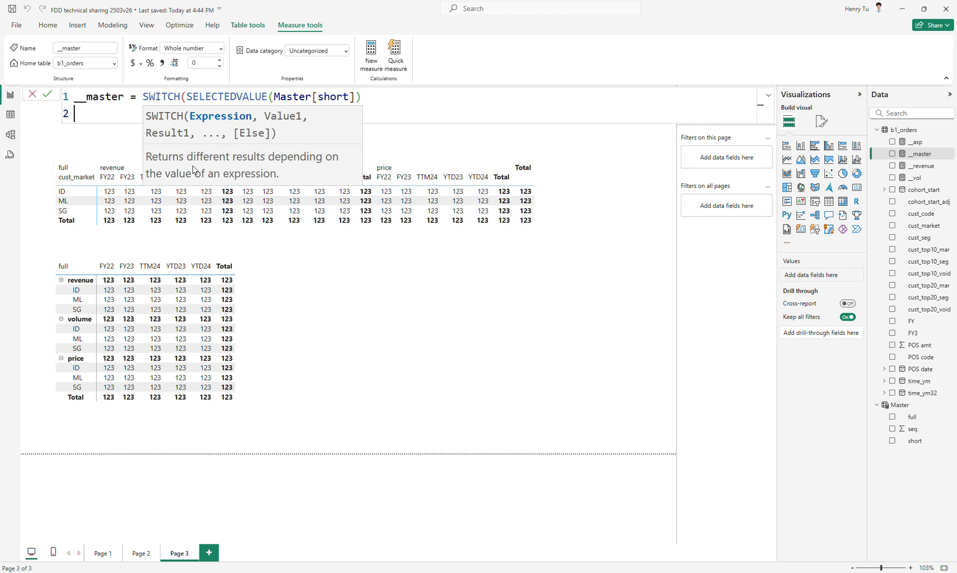
- Add the "rev" case returning [__revenue] to the SWITCH and start a new line
text(, ")
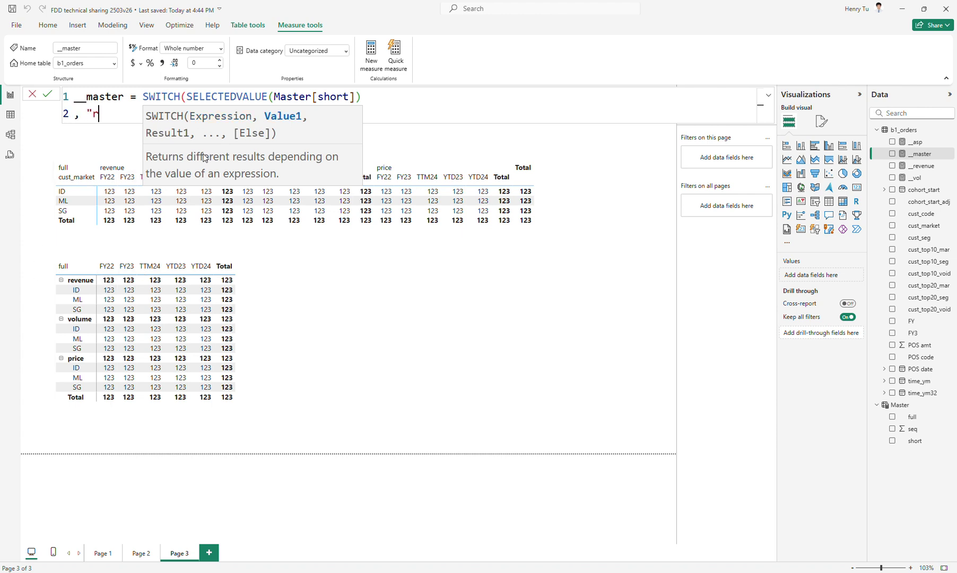
text(rev", __)
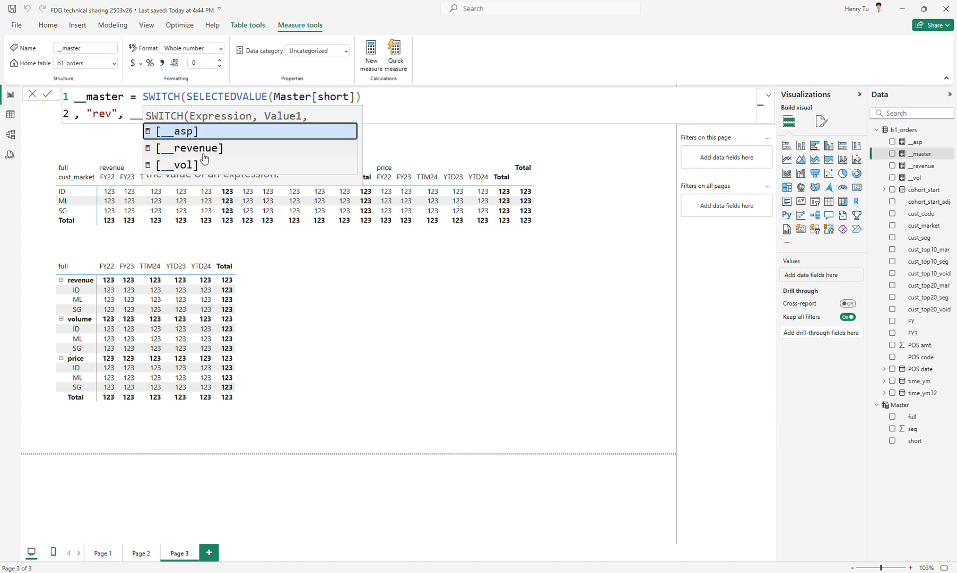
key(Down)
key(Tab)
key(shift+Return)
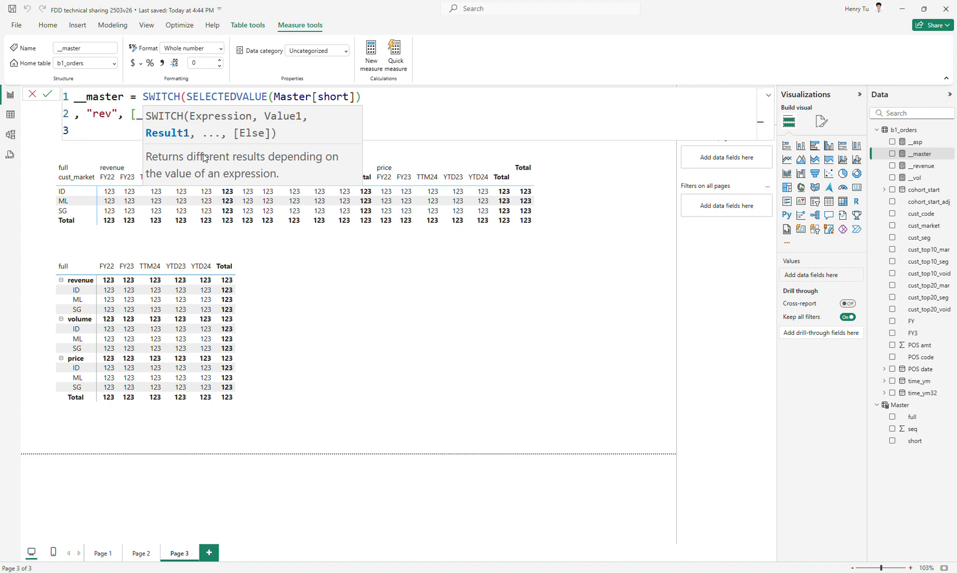
- Finish the SWITCH with 0 as the default result and commit the __master measure
text(, )
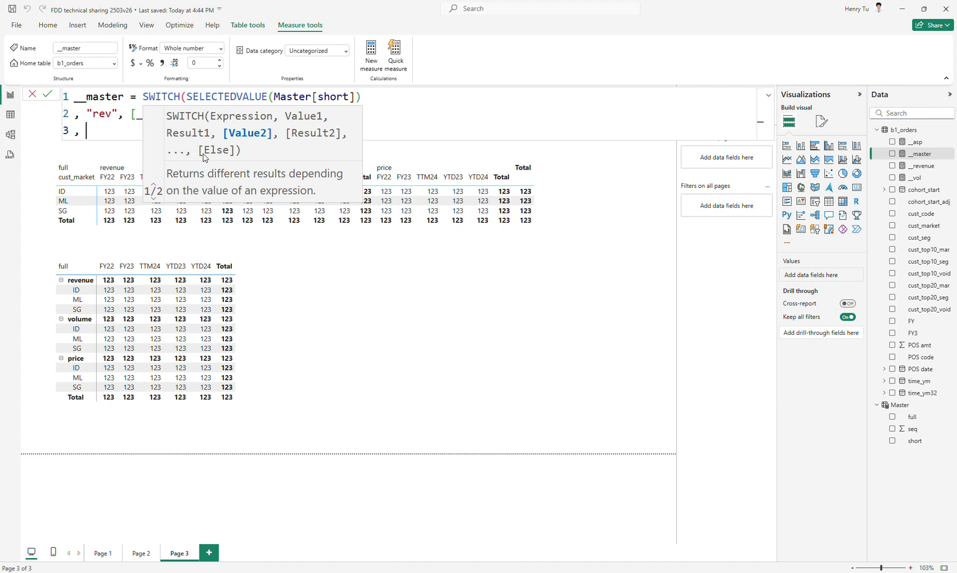
text(111)
key(BackSpace)
key(BackSpace)
key(BackSpace)
text(0))
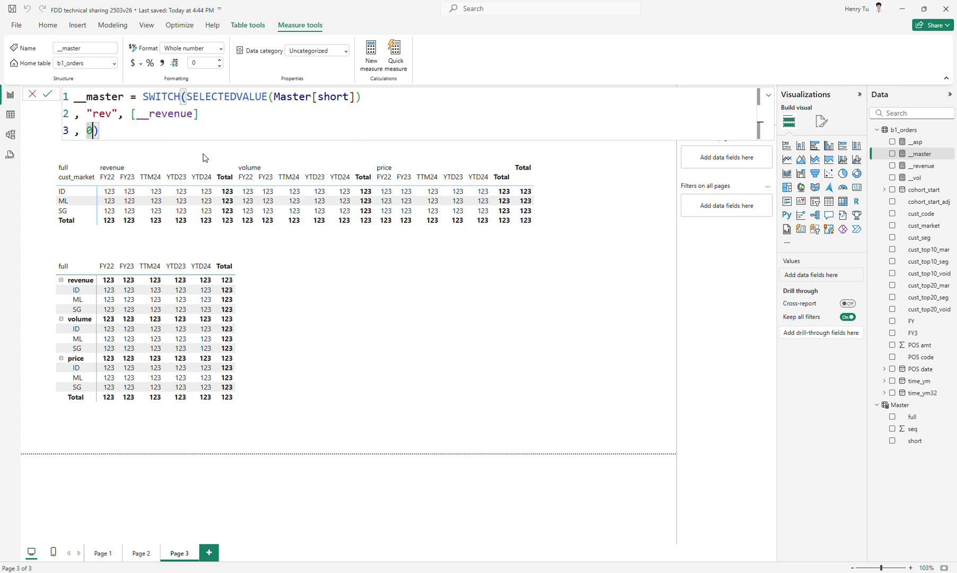
key(Return)
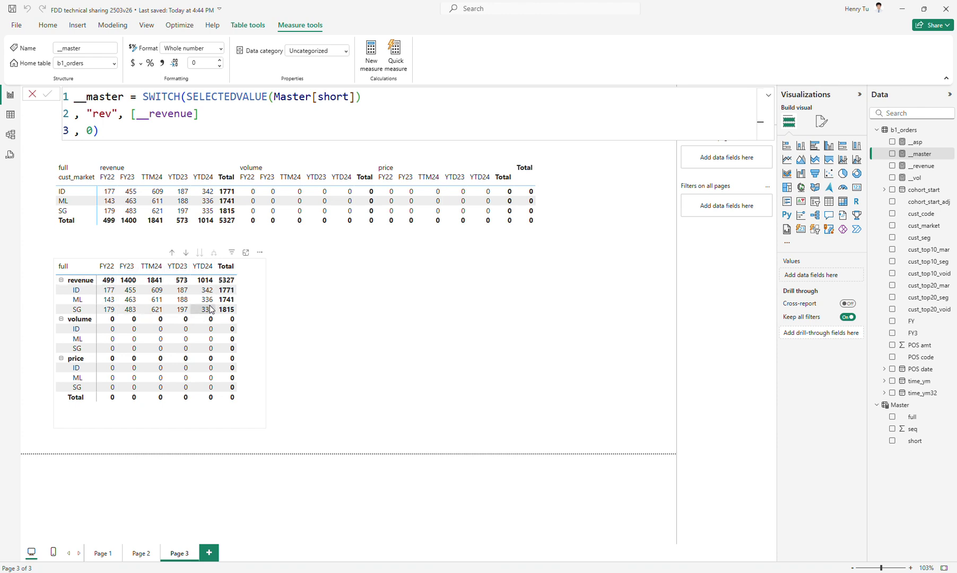
- Duplicate the "rev" case line directly below itself in the __master formula
click(253, 116)
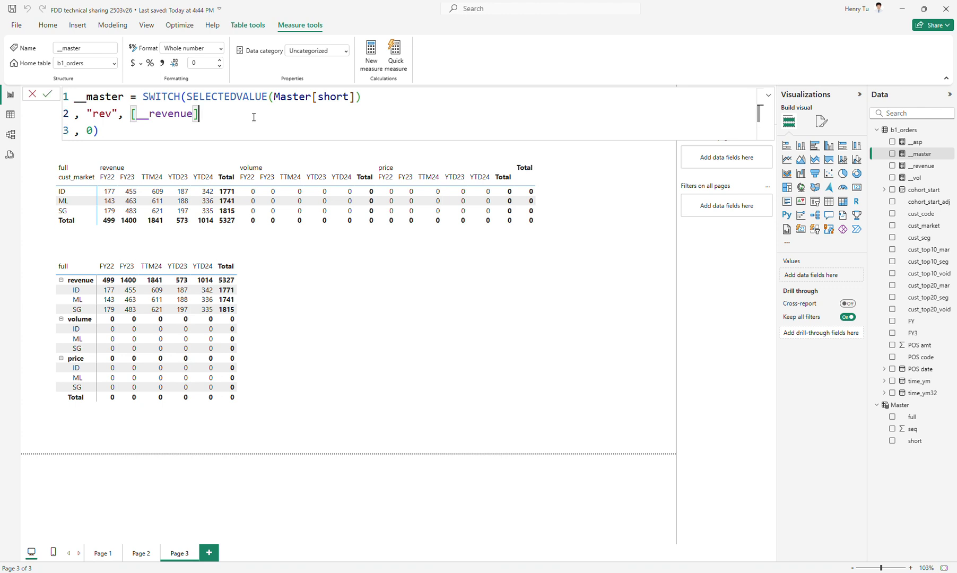
key(Return)
key(shift+Up)
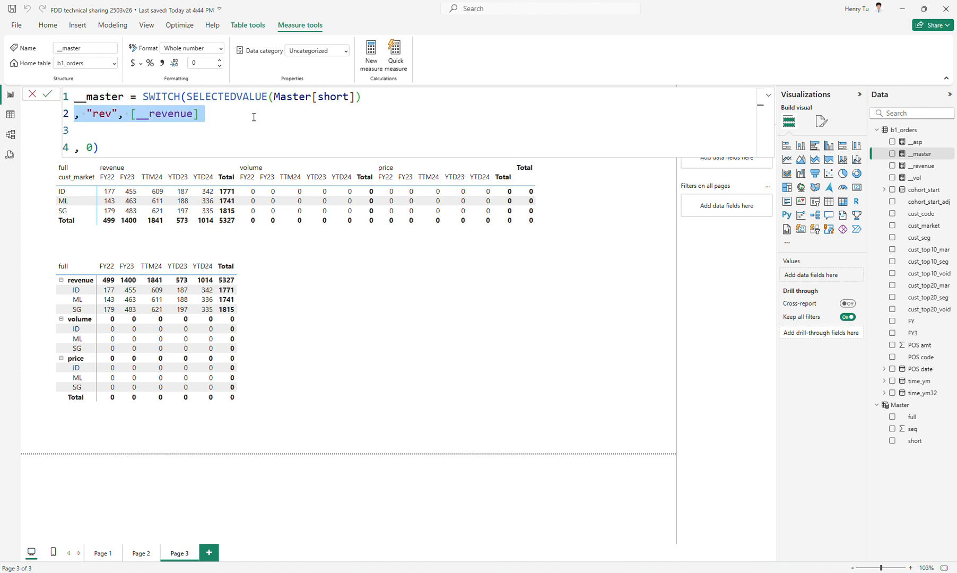
key(ctrl+c)
key(Down)
key(ctrl+v)
key(Up)
key(Right)
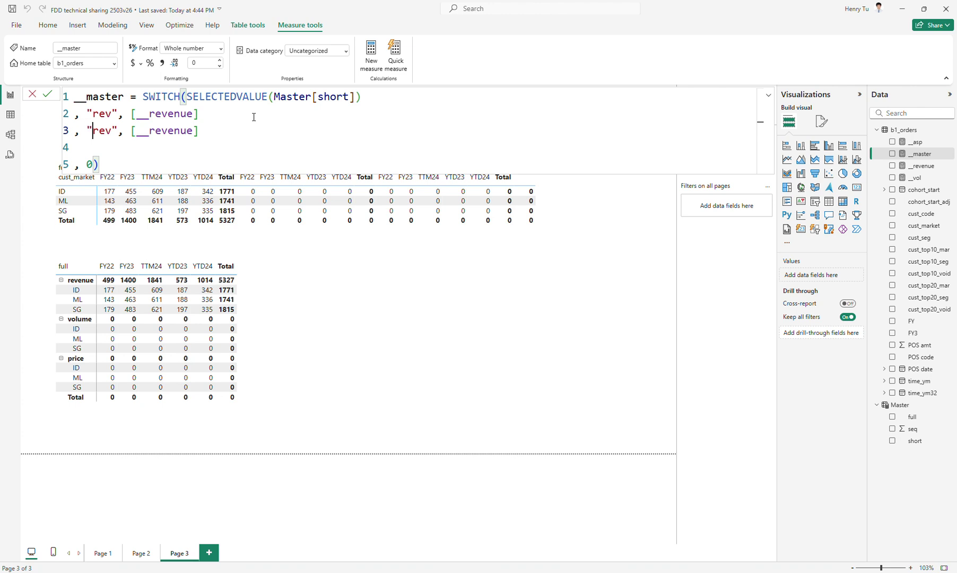
- Change the duplicated case to "vol" returning [__vol] and commit the __master measure
key(ctrl+shift+Right)
text(vol)
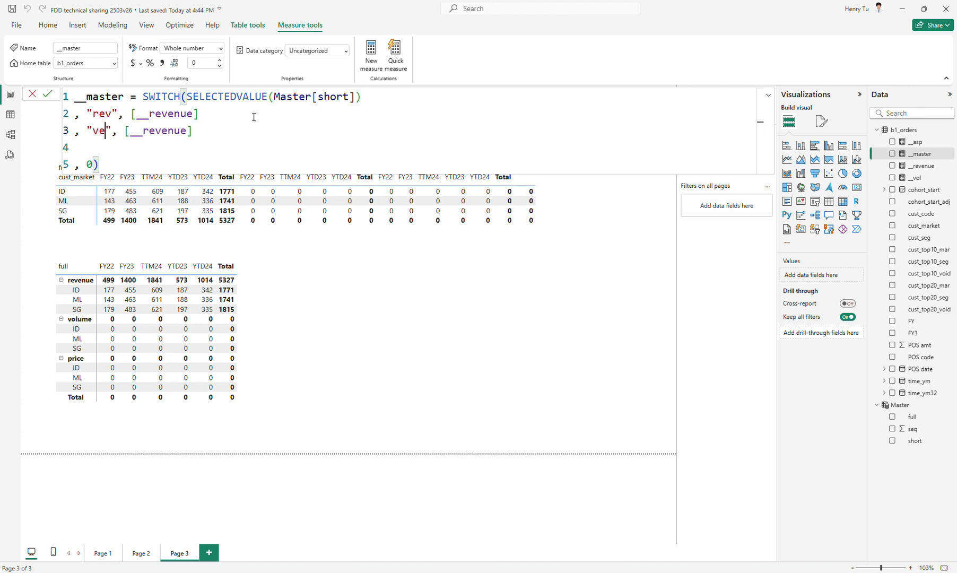
key(Right)
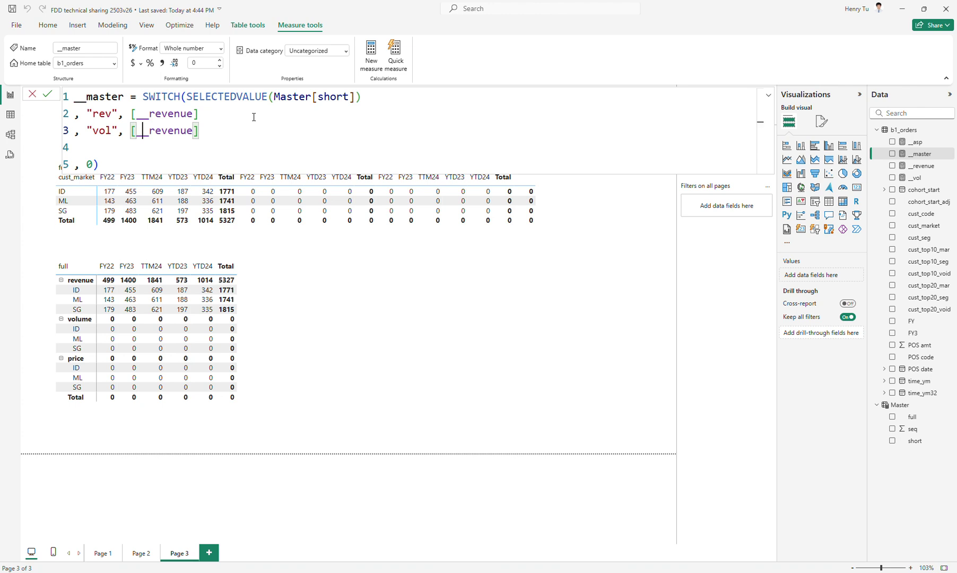
key(ctrl+shift+Right)
text(__vol)
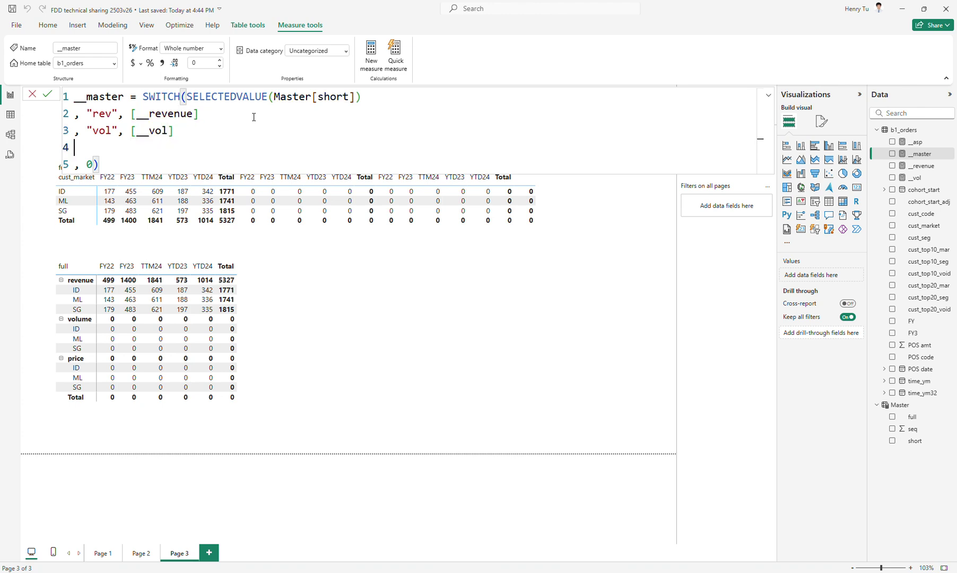
key(Return)
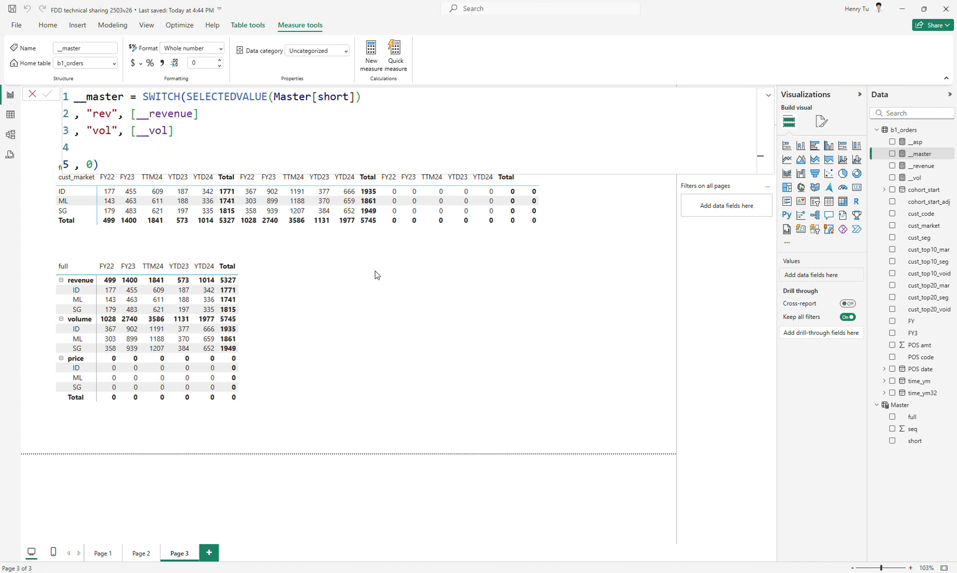
- Shift the upper matrix slightly down and copy Page 2's cust_market matrix with measures on rows to Page 3, beside the lower matrix
click(282, 237)
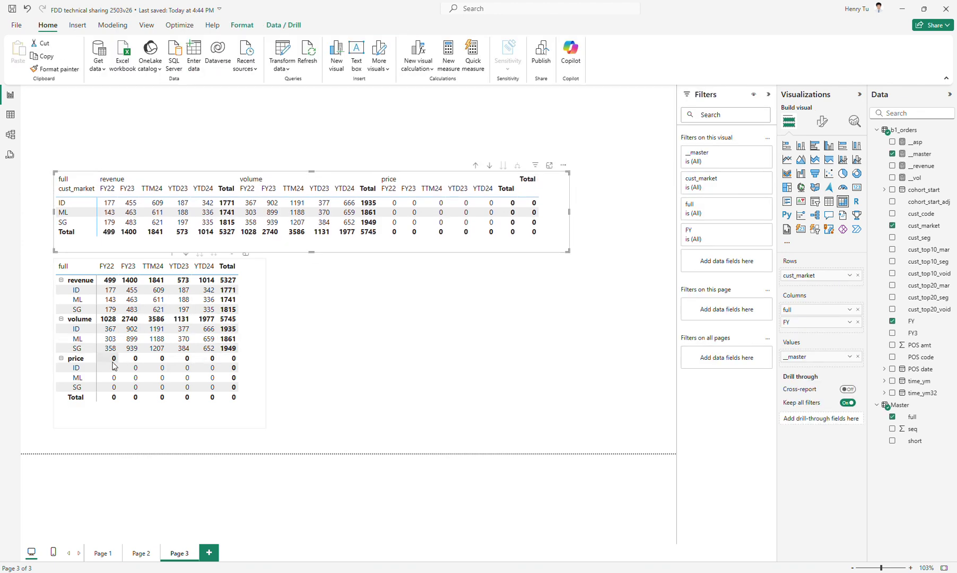
click(907, 131)
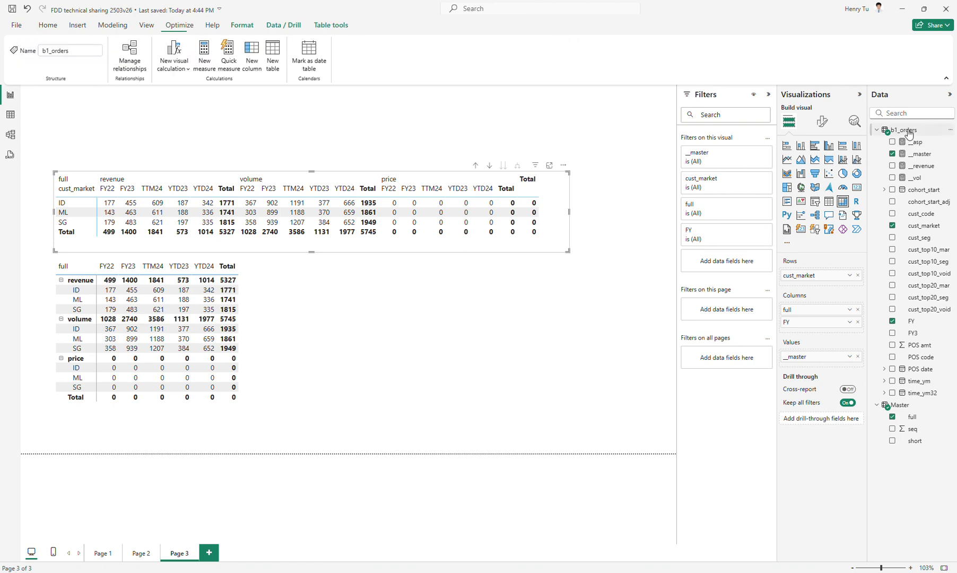
click(141, 552)
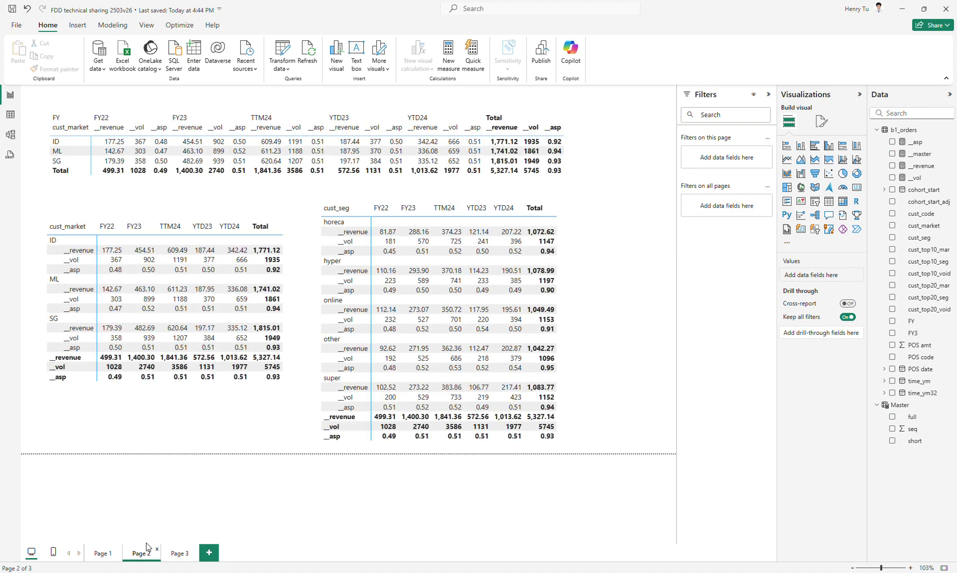
click(181, 392)
key(ctrl+c)
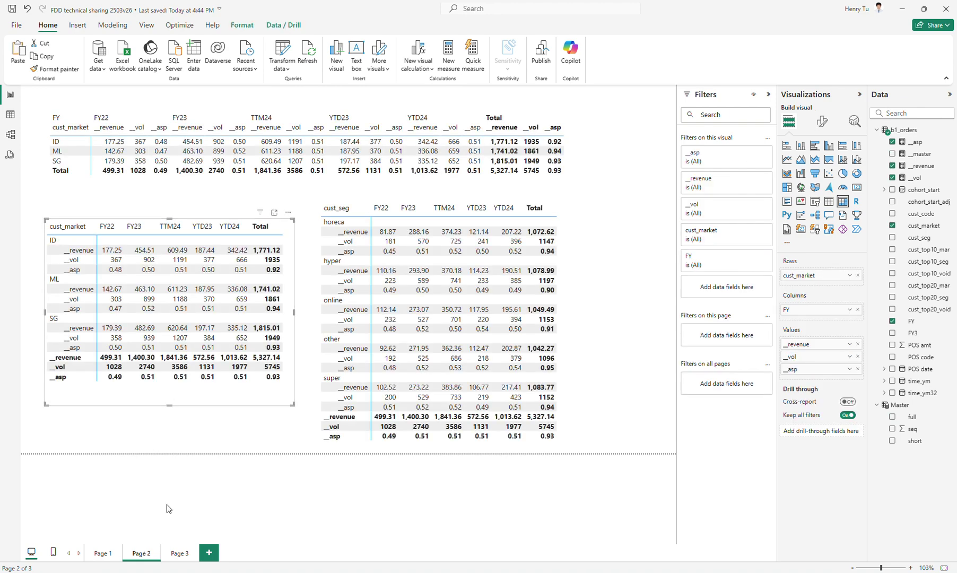
click(179, 553)
key(ctrl+v)
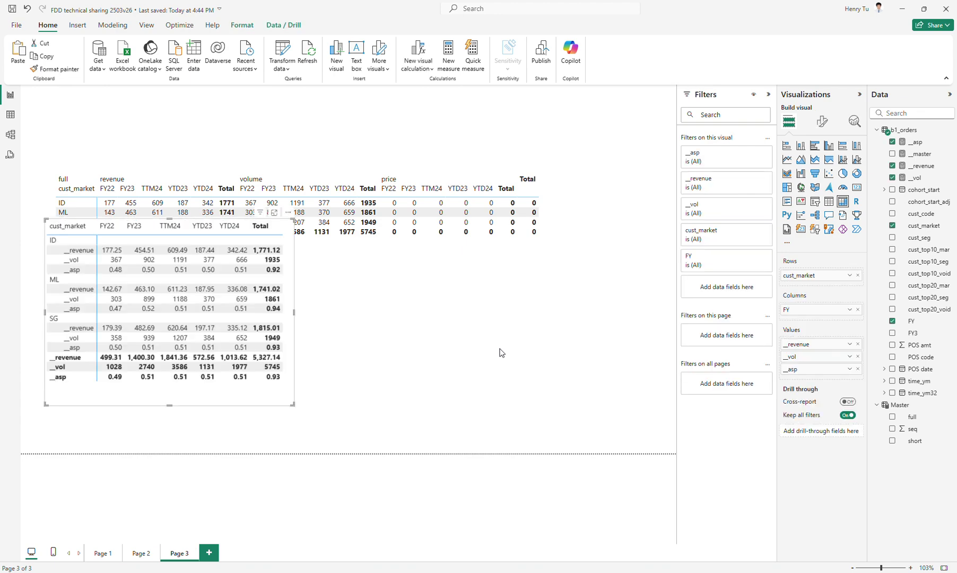
drag(288, 278, 554, 311)
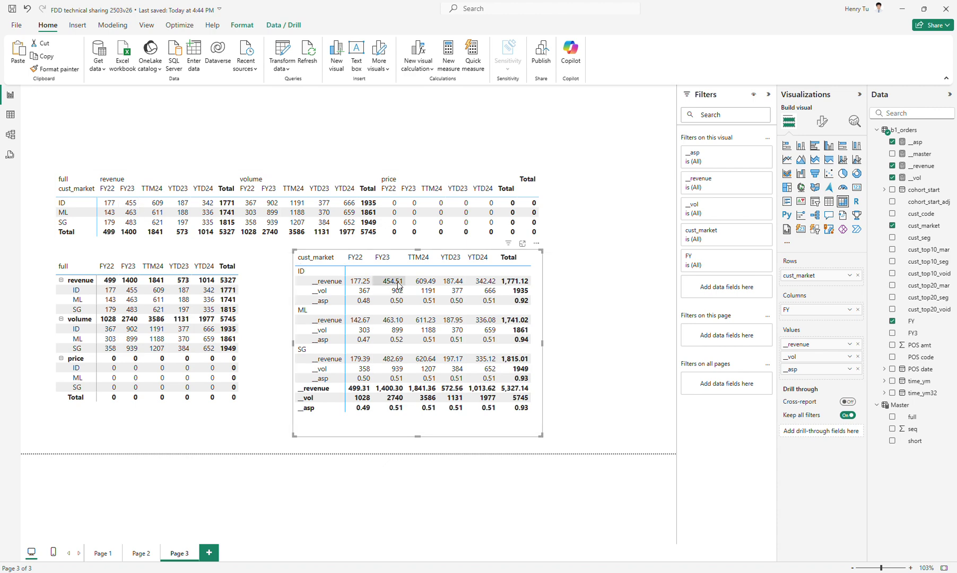
click(249, 244)
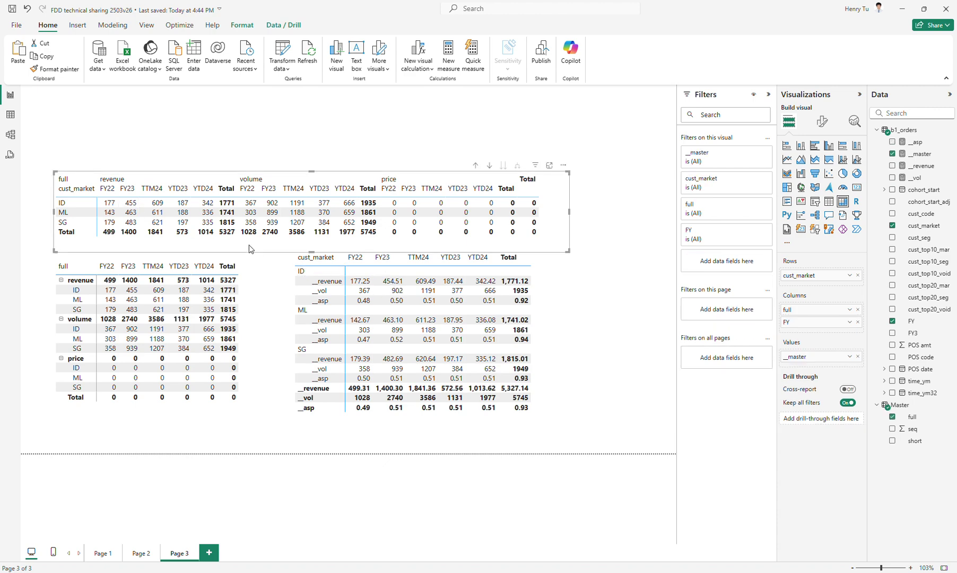
- Format the __master measure with a thousands separator and 2 decimal places, and widen the upper matrix to fit all its columns
click(921, 154)
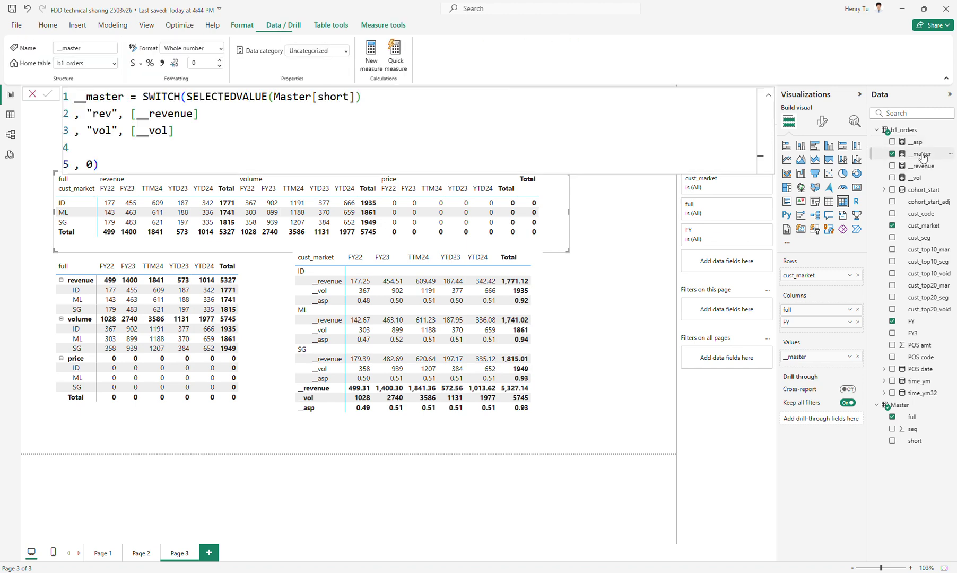
click(162, 62)
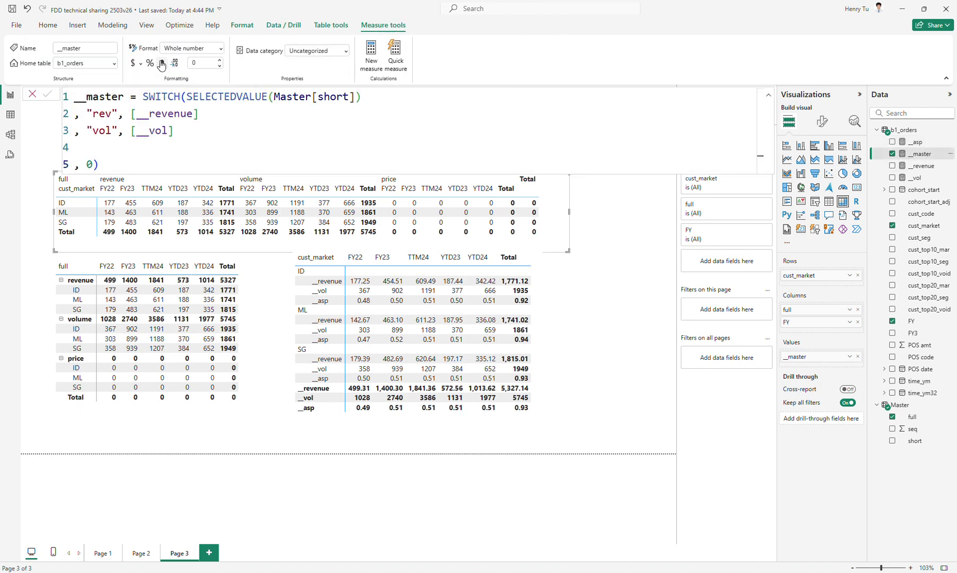
click(220, 59)
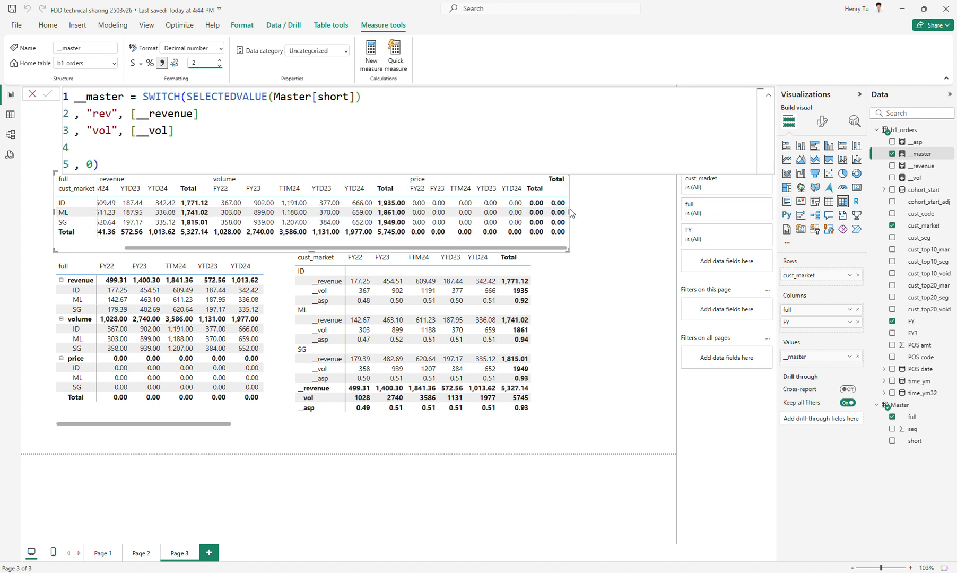
drag(569, 212, 654, 220)
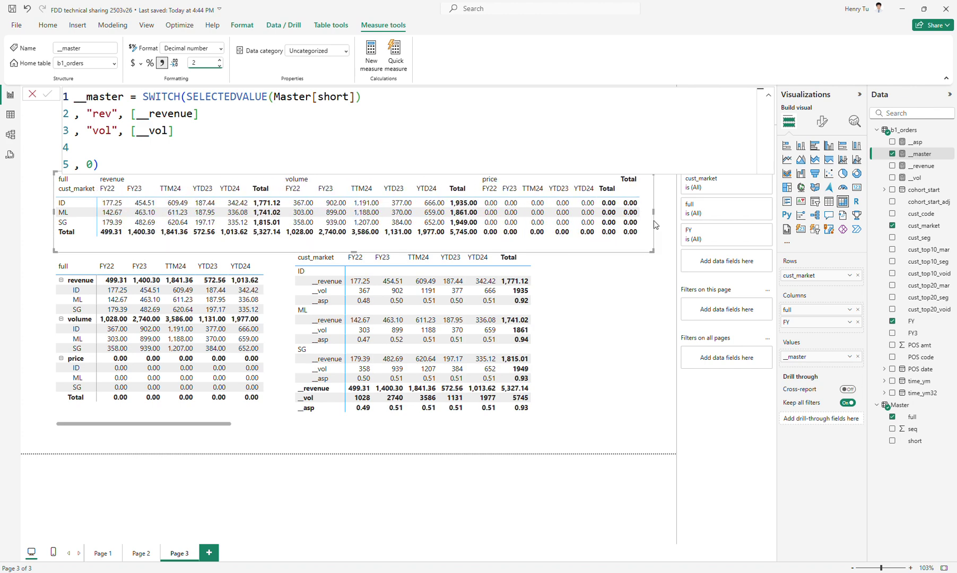
- Add an "asp" case returning [__asp] on the empty line of the __master formula and commit it
click(230, 137)
key(Down)
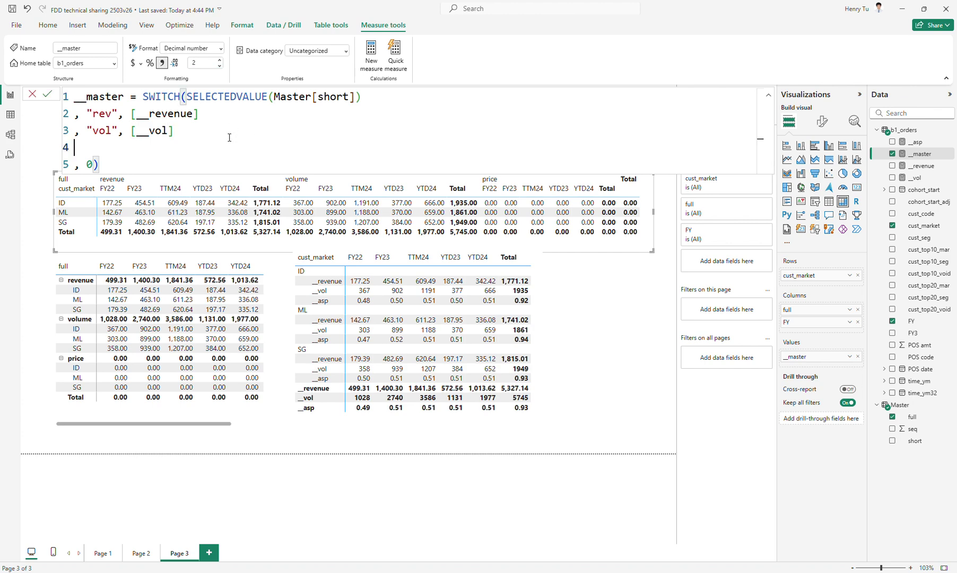
text(, "asp)
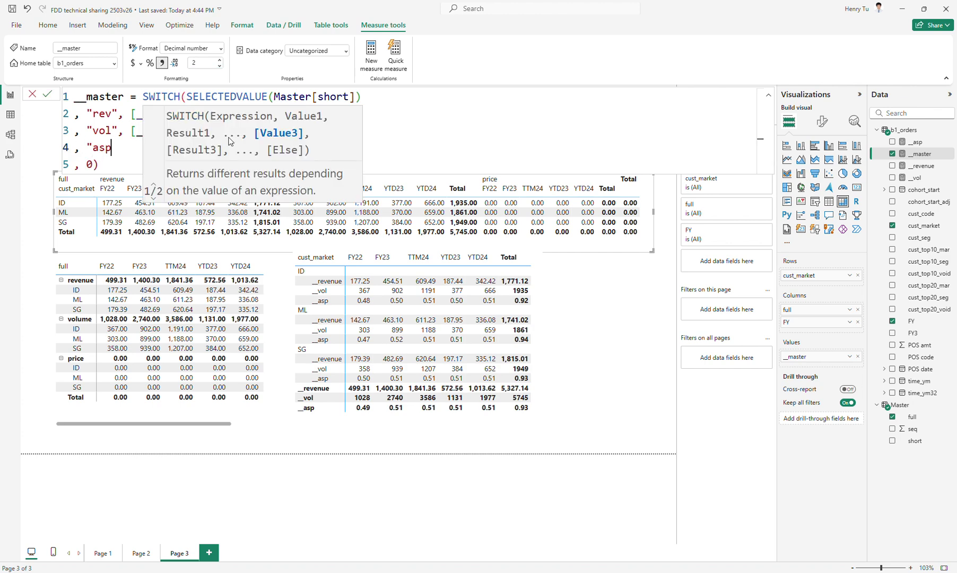
text(", [_)
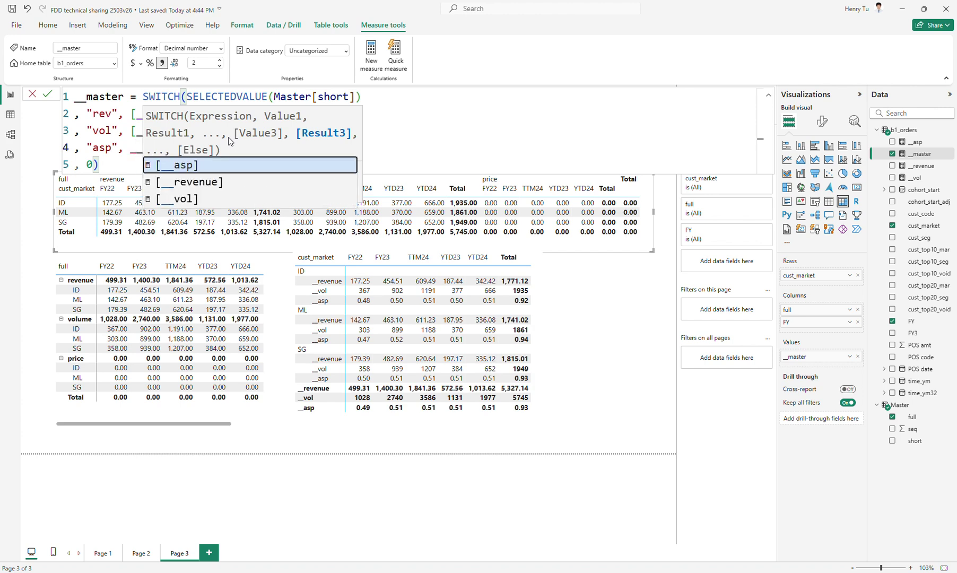
key(Tab)
key(Return)
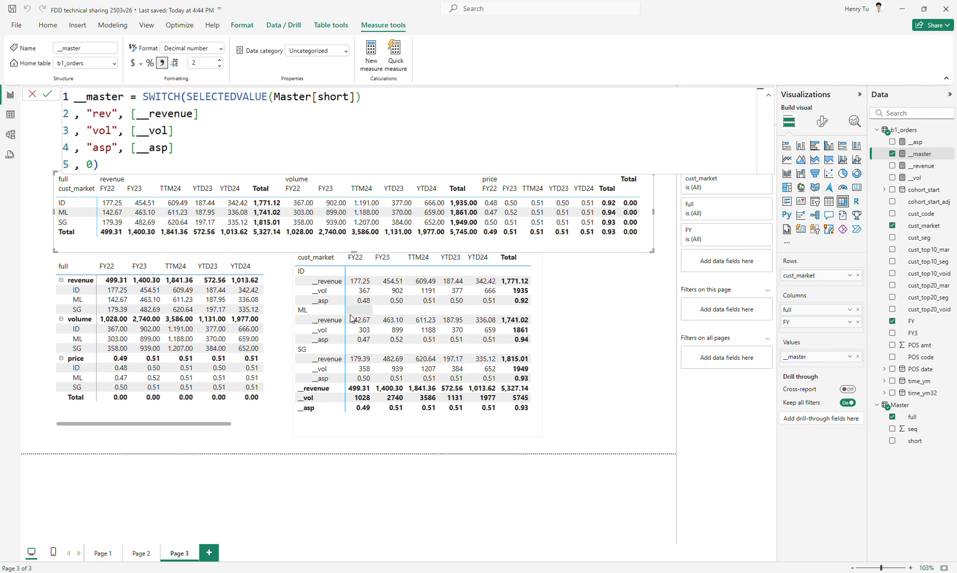
- Widen the lower matrix that has full on rows to fit its Total column, and move the copied cust_market matrix clear of it
click(255, 420)
drag(263, 427, 300, 425)
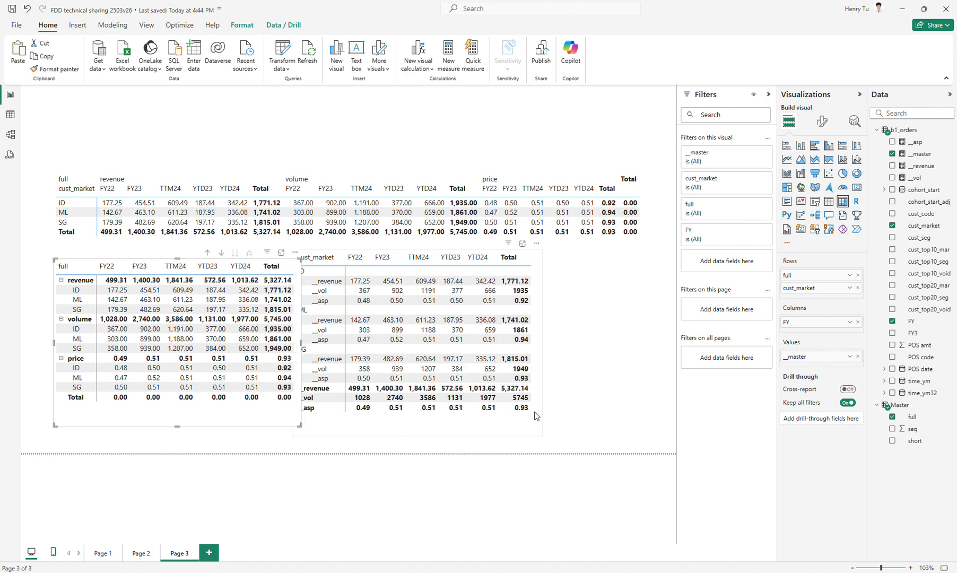
drag(536, 415, 586, 419)
click(623, 327)
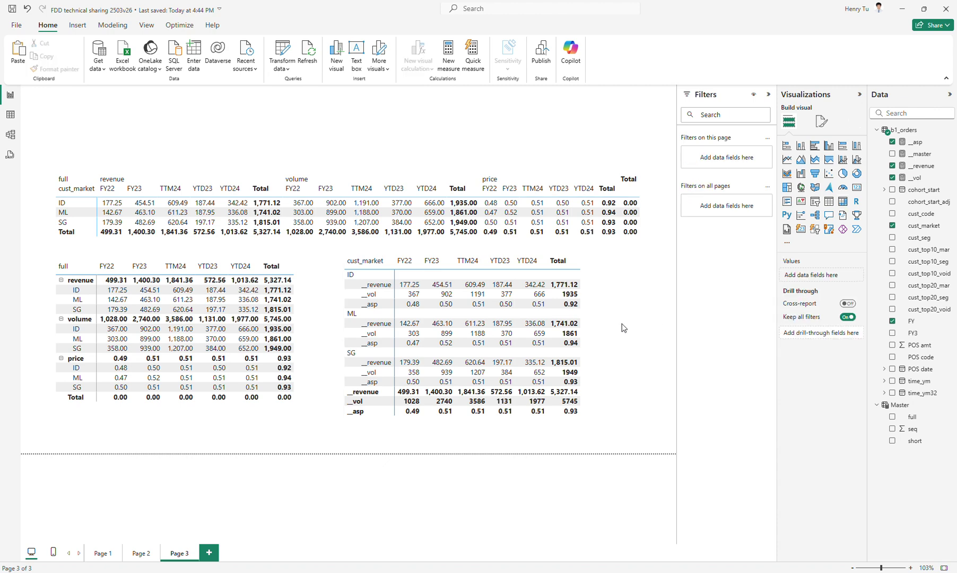
- Replace the SWITCH default result 0 with BLANK() in the __master measure and commit the formula
click(922, 154)
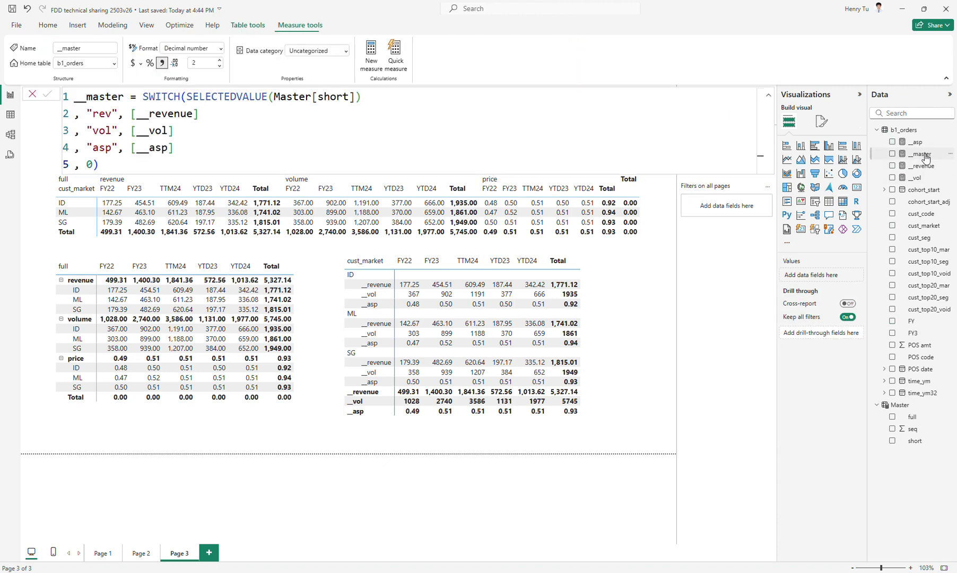
click(502, 113)
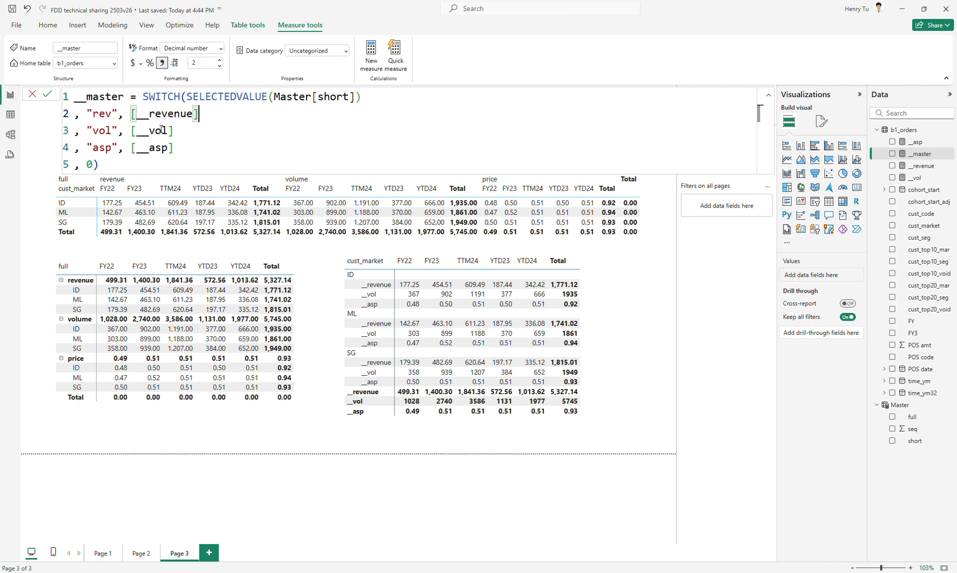
click(214, 149)
key(End)
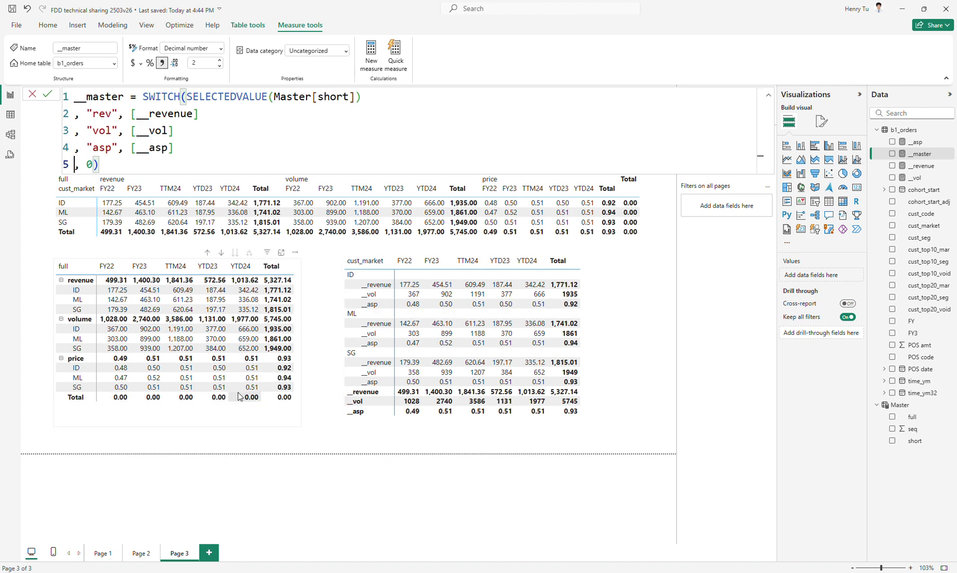
key(Delete)
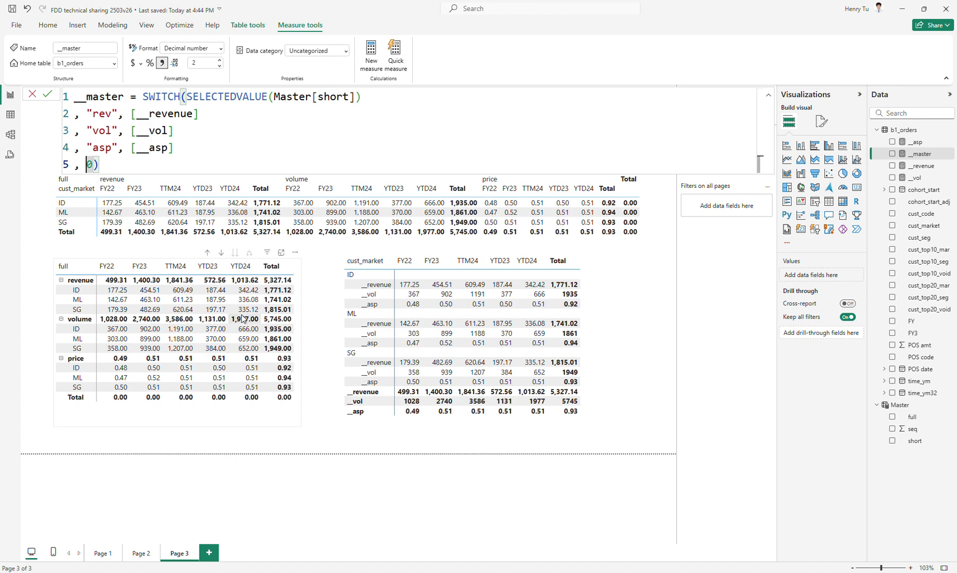
text(b)
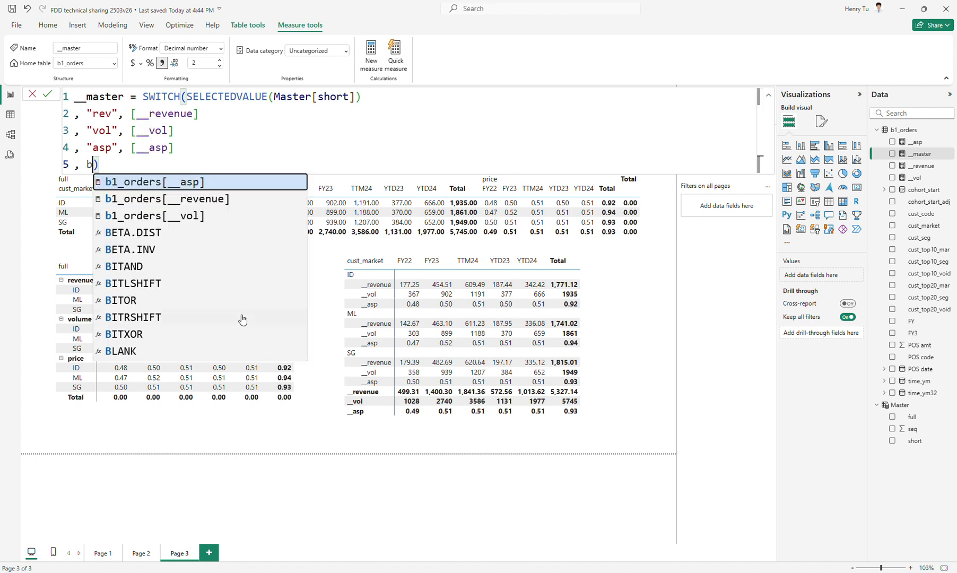
text(l)
key(Tab)
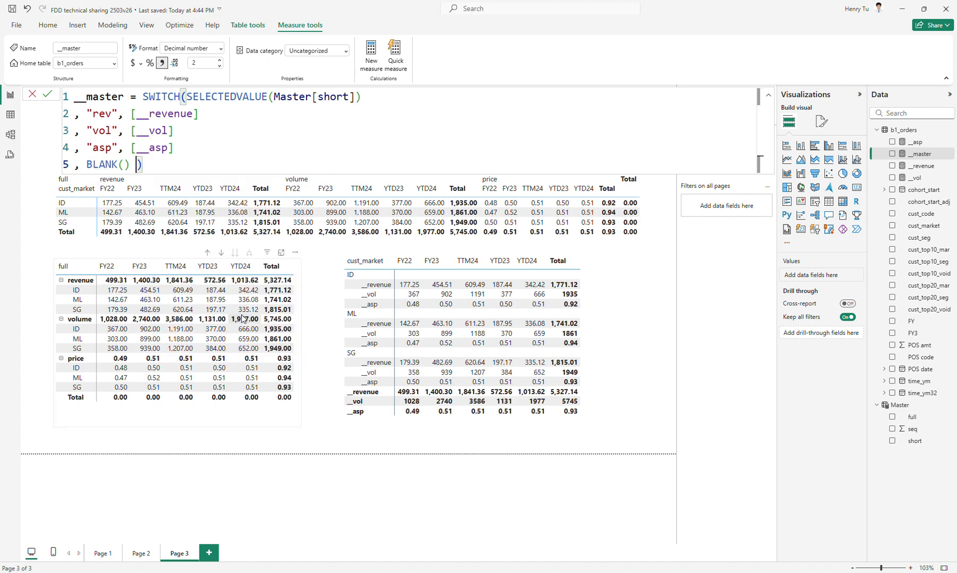
key(Return)
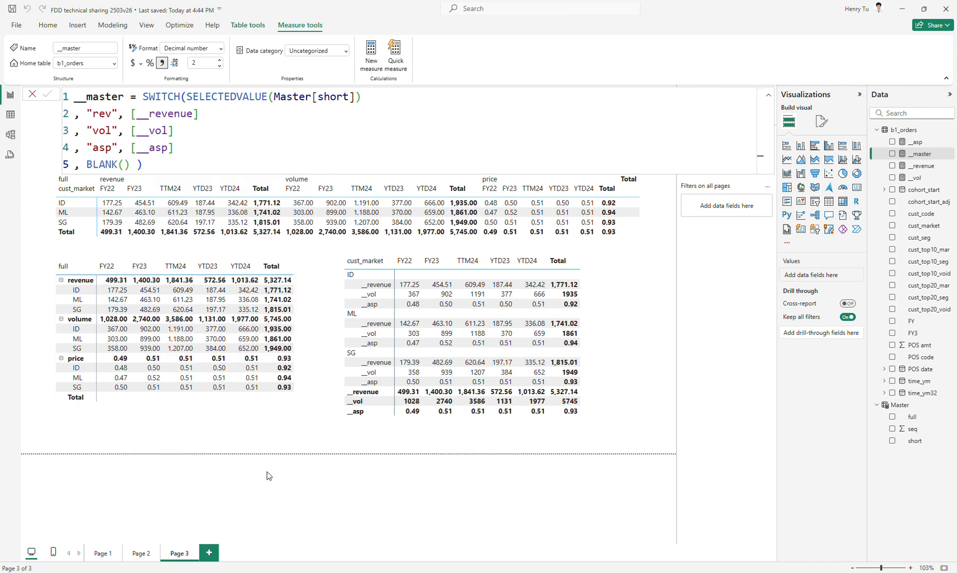
- Make the matrix with full on rows slightly wider and shorter
click(286, 412)
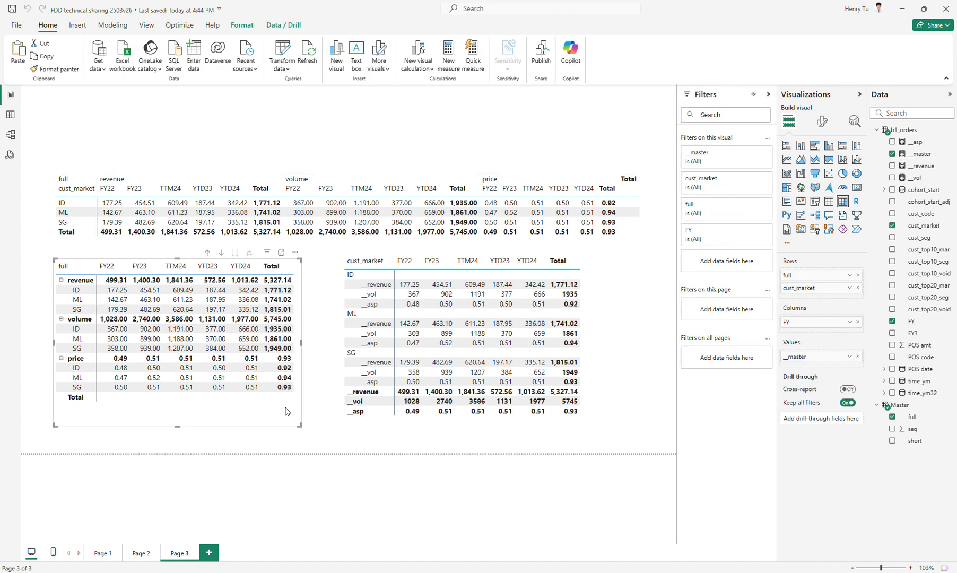
drag(297, 418, 308, 418)
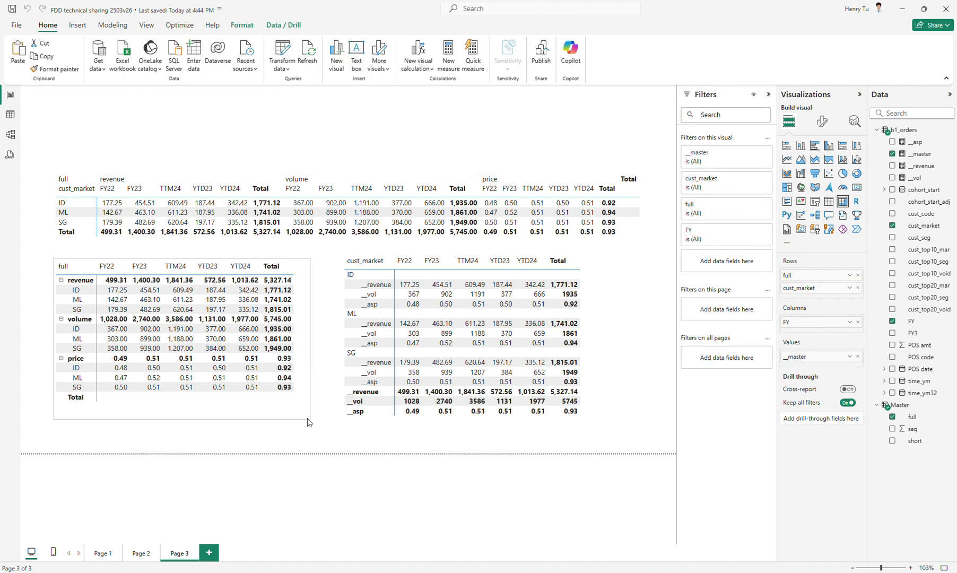
- Turn off column subtotals for the upper matrix and narrow it to fit the remaining columns
click(604, 246)
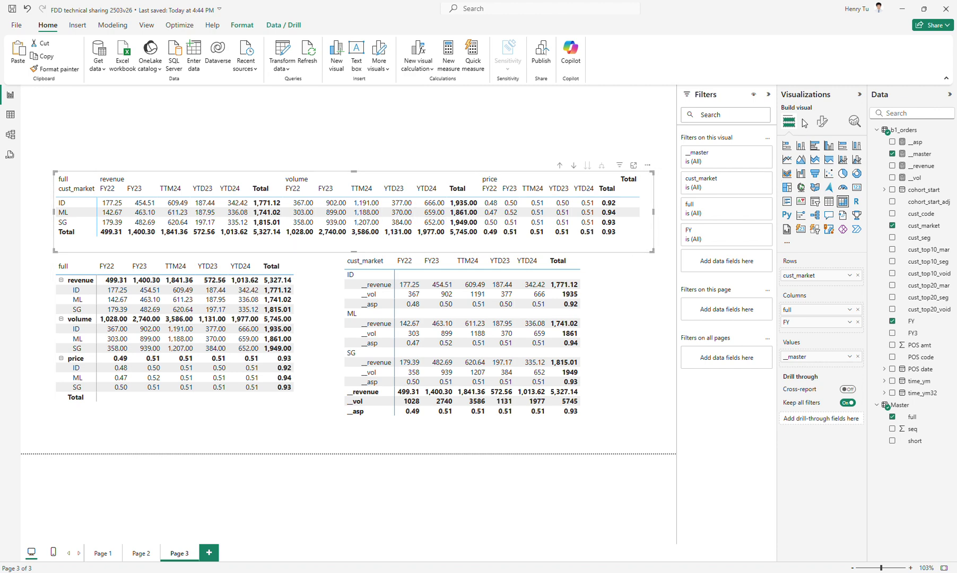
click(822, 122)
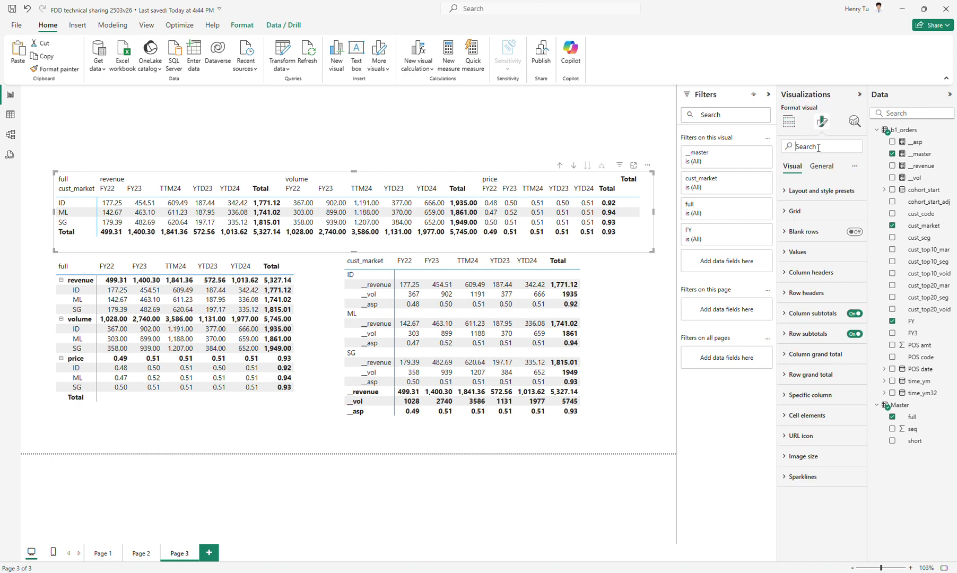
text(Total)
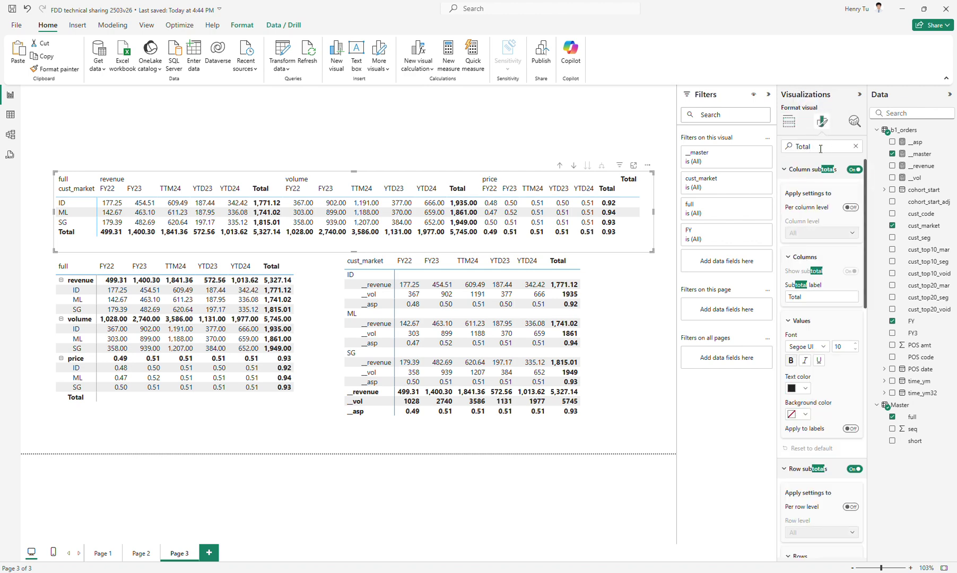
click(853, 169)
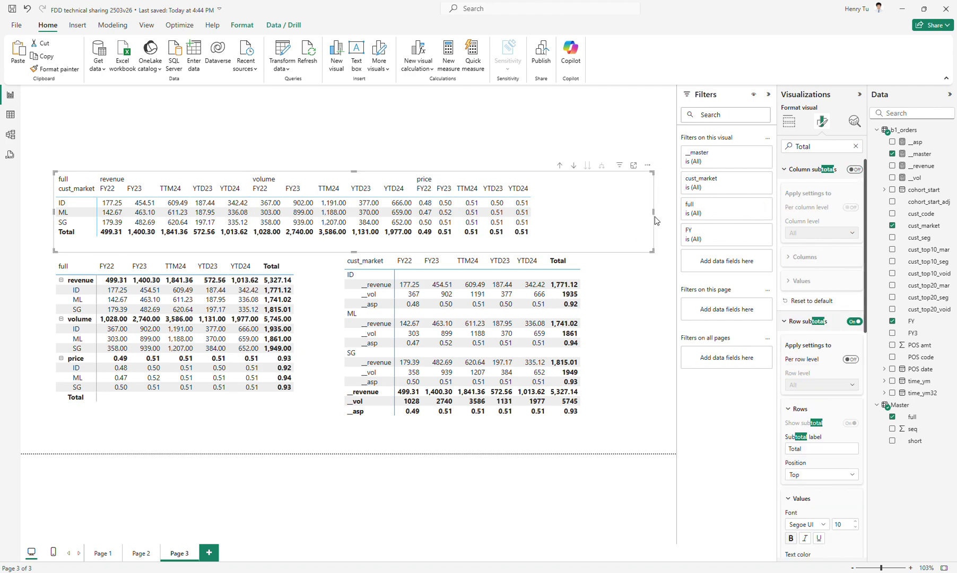
drag(654, 213, 542, 213)
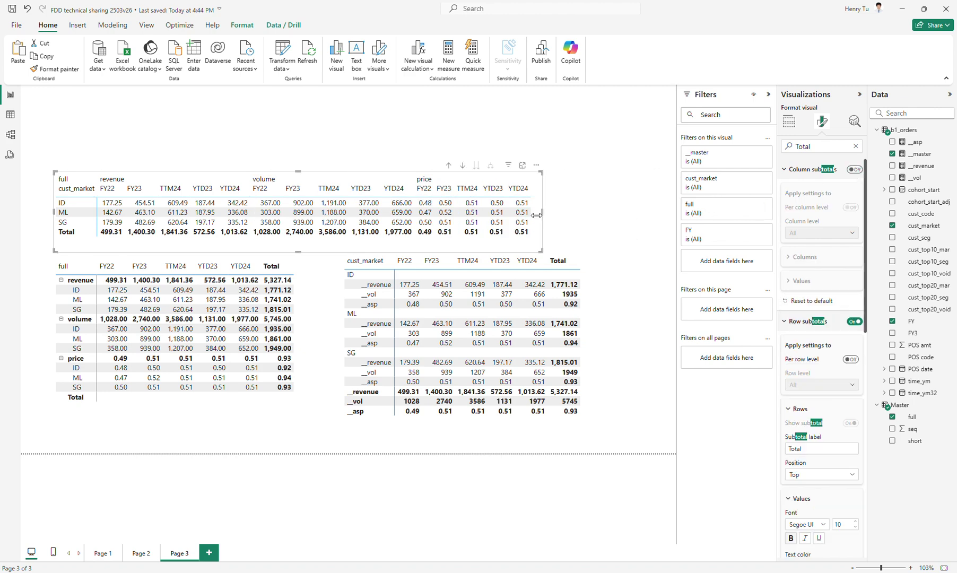
- Turn off column subtotals for the lower matrix with full on rows, narrow it, and shift it slightly down
click(300, 338)
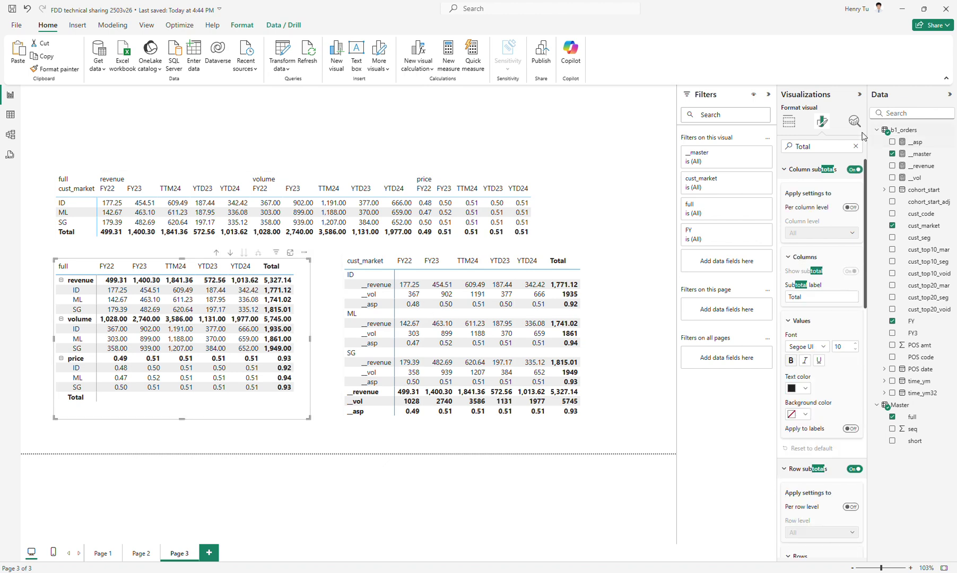
click(855, 169)
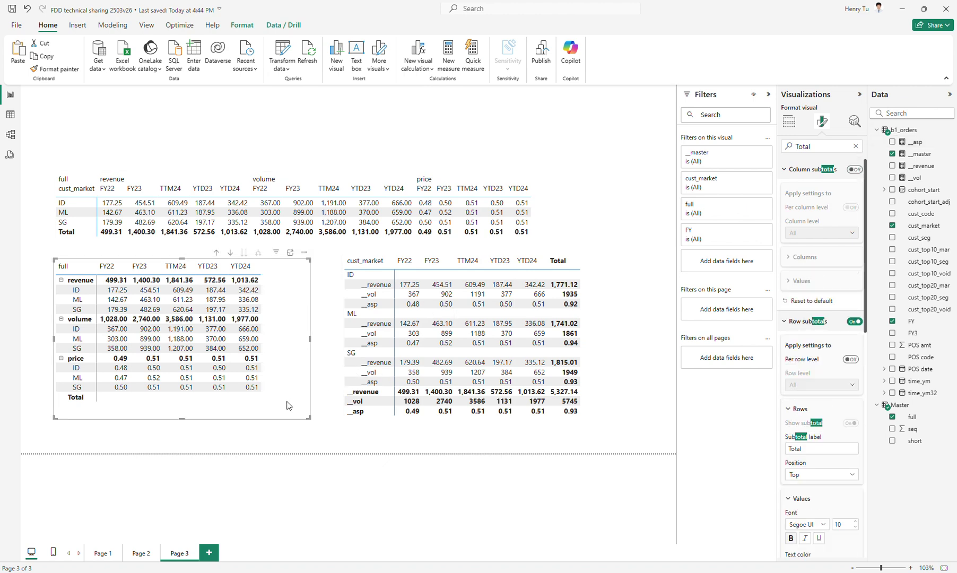
drag(308, 418, 273, 406)
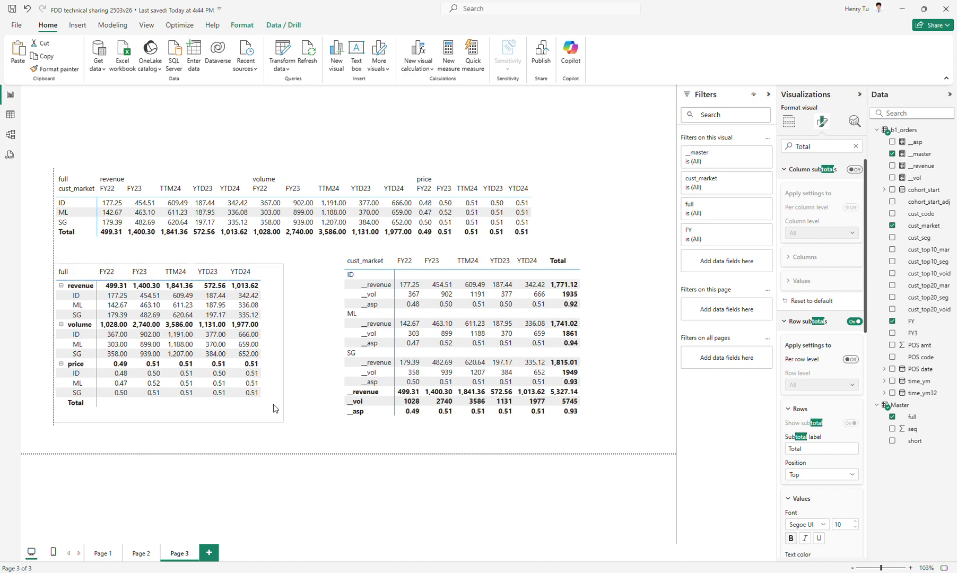
click(302, 386)
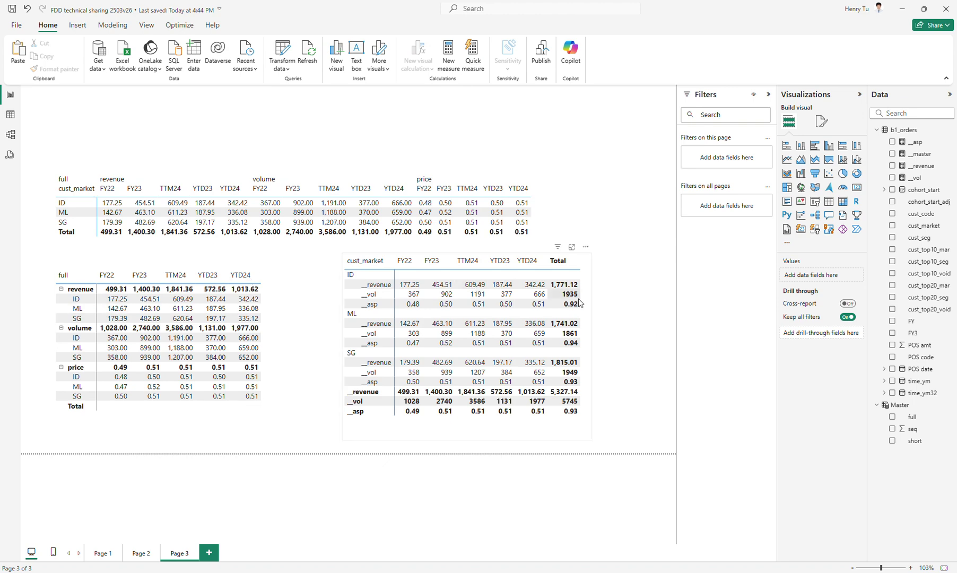
- Reorder the row fields of the lower __master matrix so that cust_market comes above full
click(588, 311)
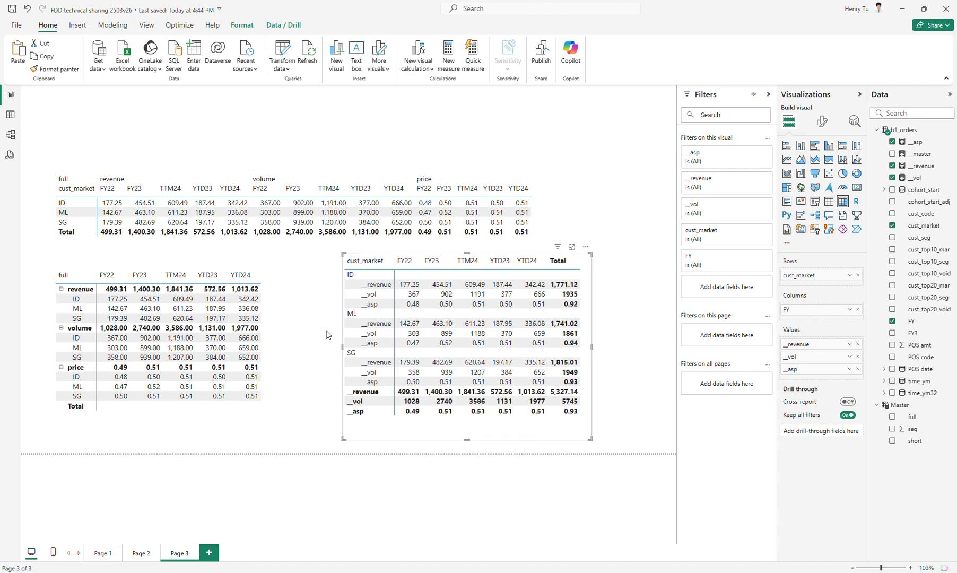
click(249, 312)
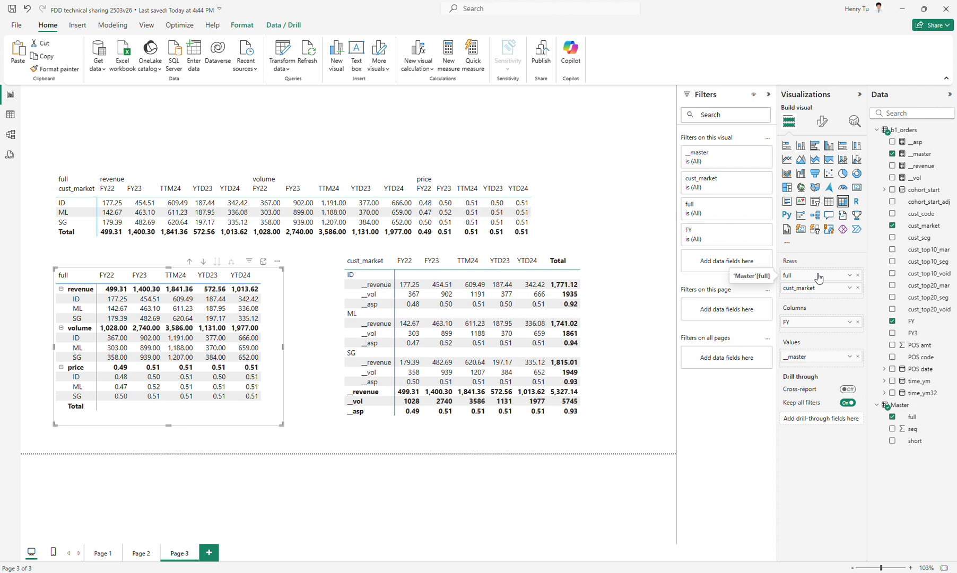
drag(818, 278, 818, 294)
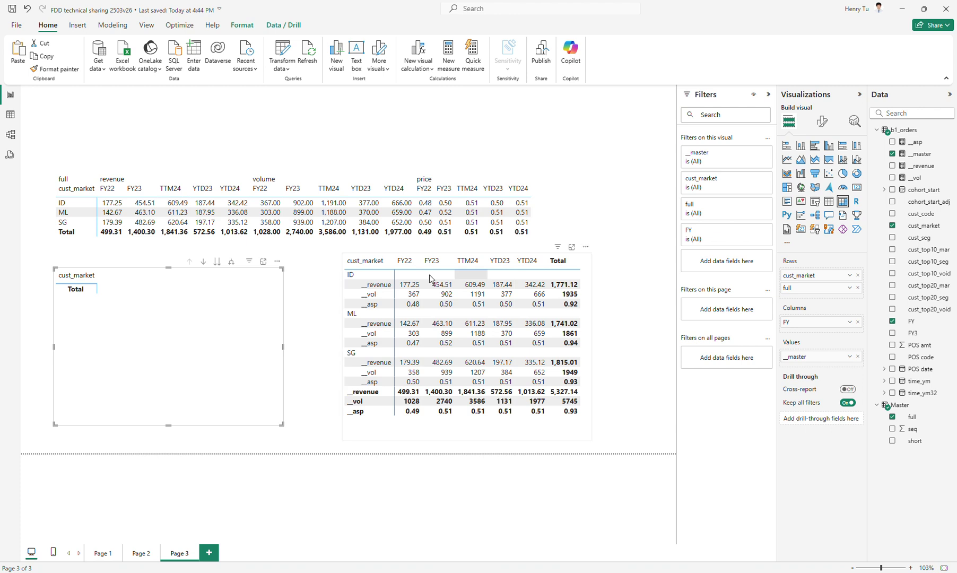
- Try drilling the reordered matrix to its full level, switch drill-down mode on and off, and drill back up to cust_market
click(218, 263)
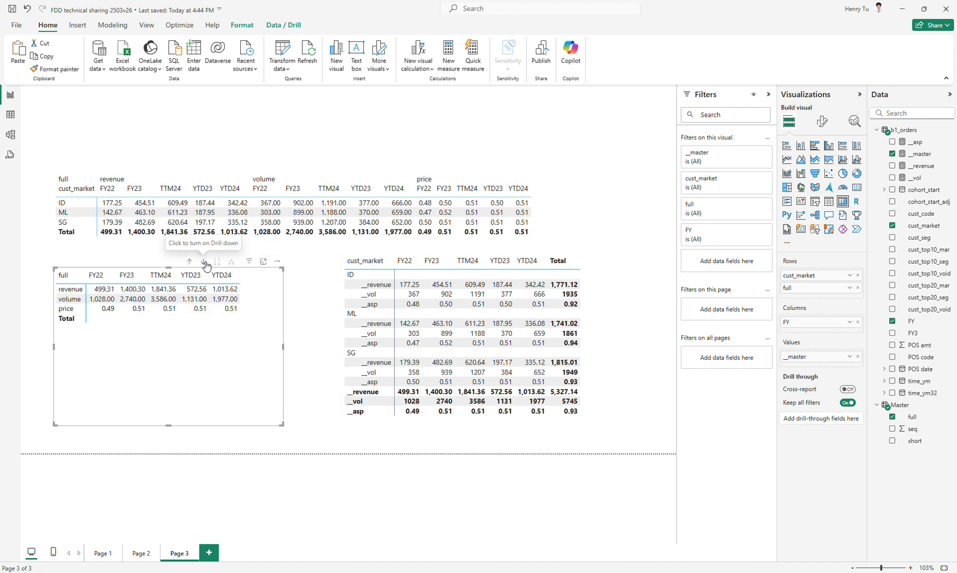
click(203, 261)
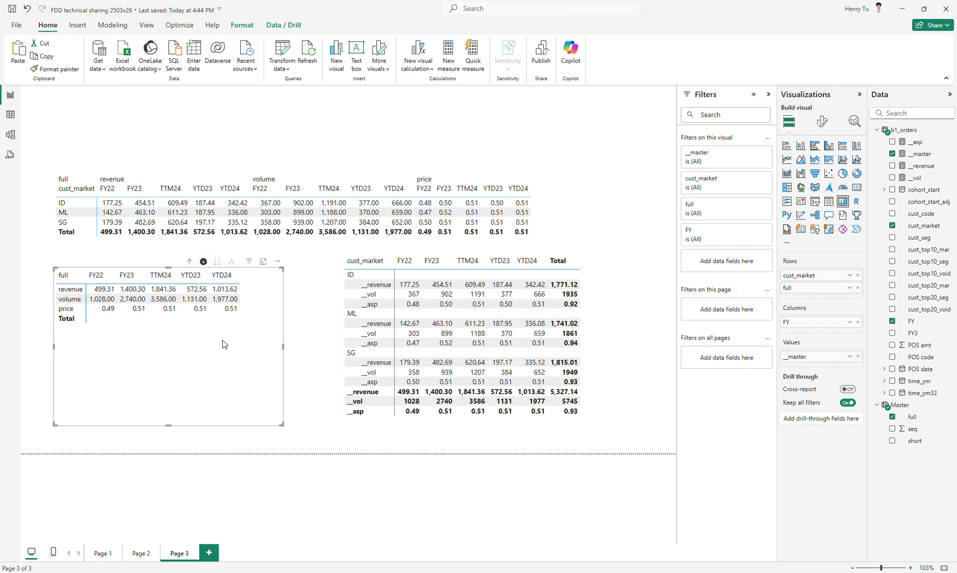
click(190, 261)
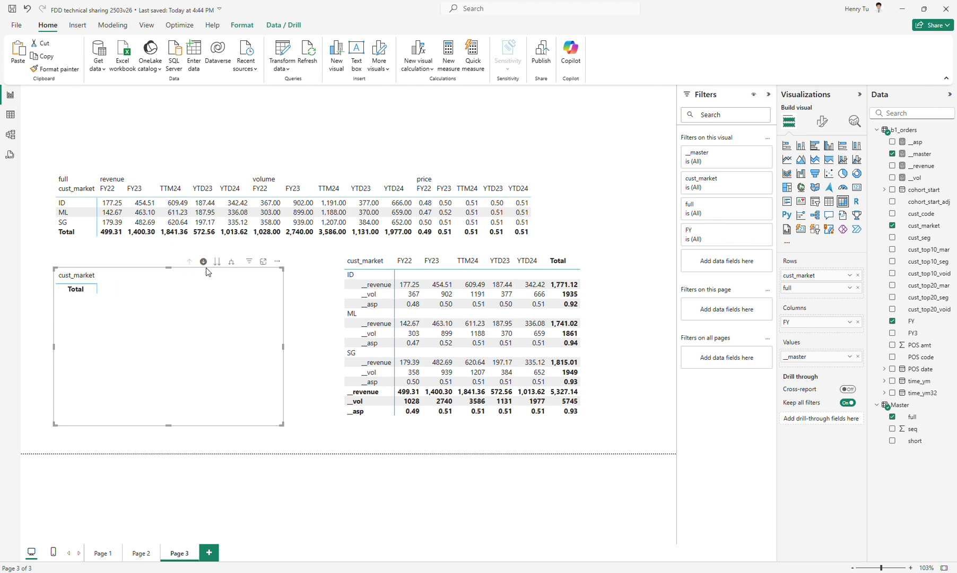
click(204, 261)
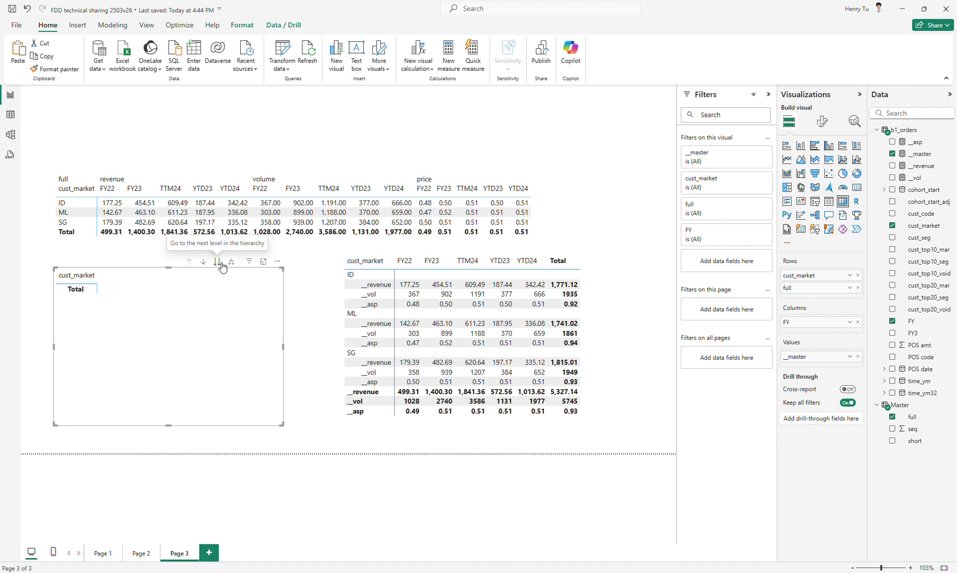
- Try switching the lower __master matrix to the next level of its row hierarchy and drilling back up to cust_market
click(221, 264)
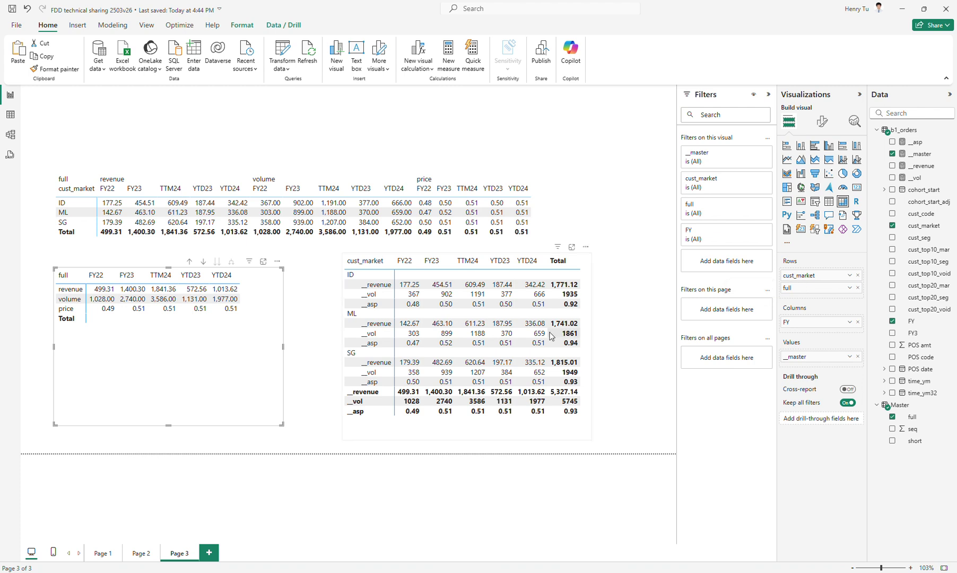
click(189, 261)
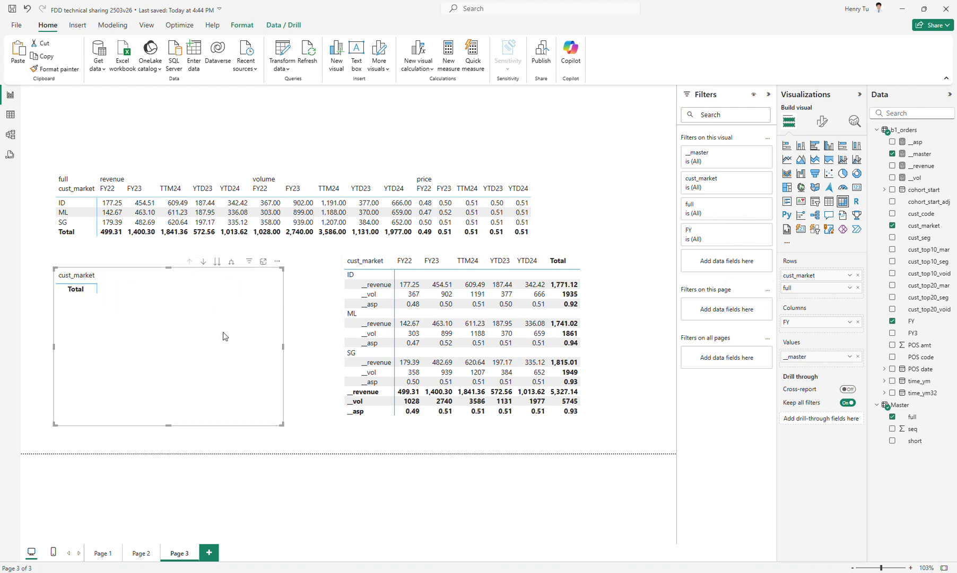
click(217, 262)
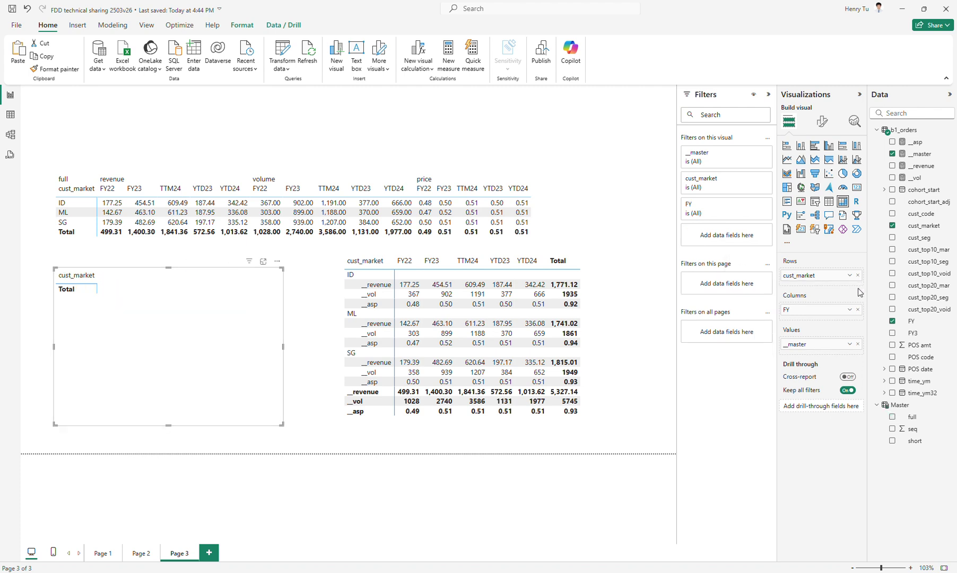
- Remove full from the lower matrix's rows, add it back beneath cust_market, and expand all rows one level down
click(858, 287)
drag(911, 418, 839, 286)
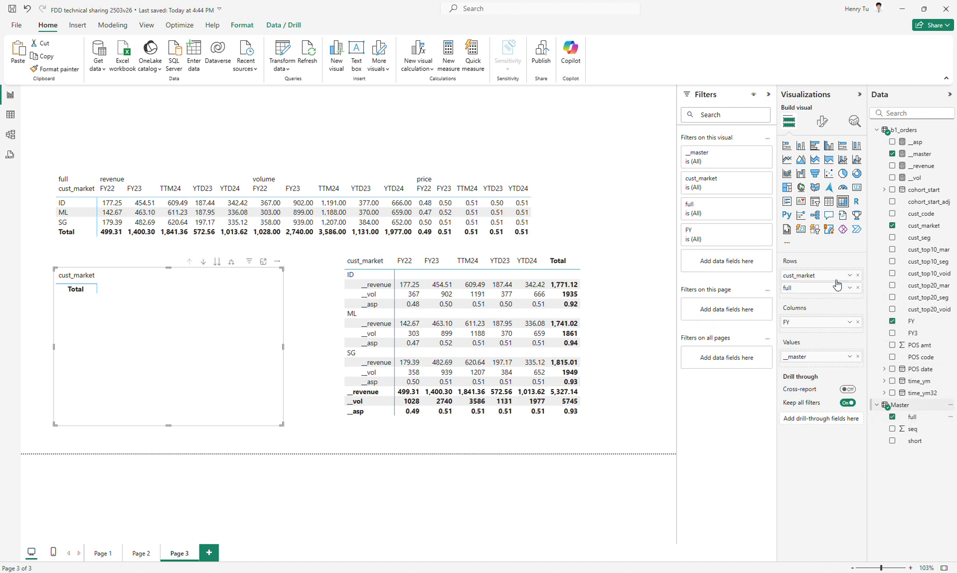
click(231, 261)
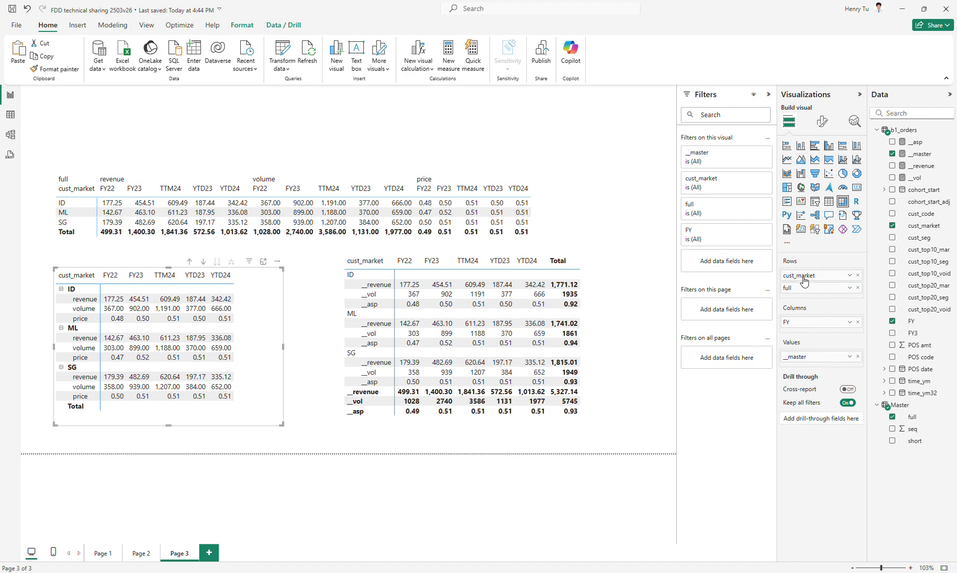
- Move cust_market below full in the lower matrix's rows and expand every full item to its markets
drag(804, 275, 813, 290)
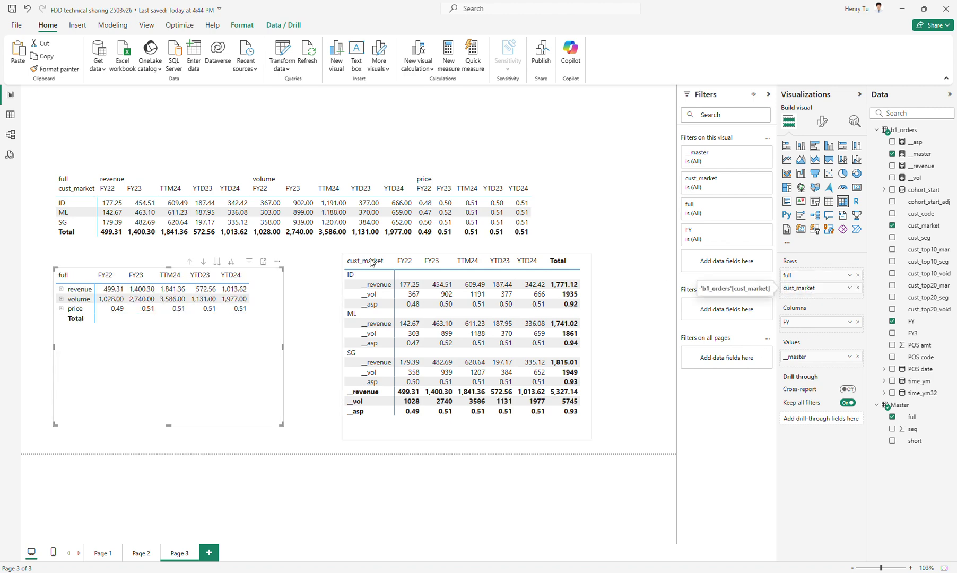
click(231, 261)
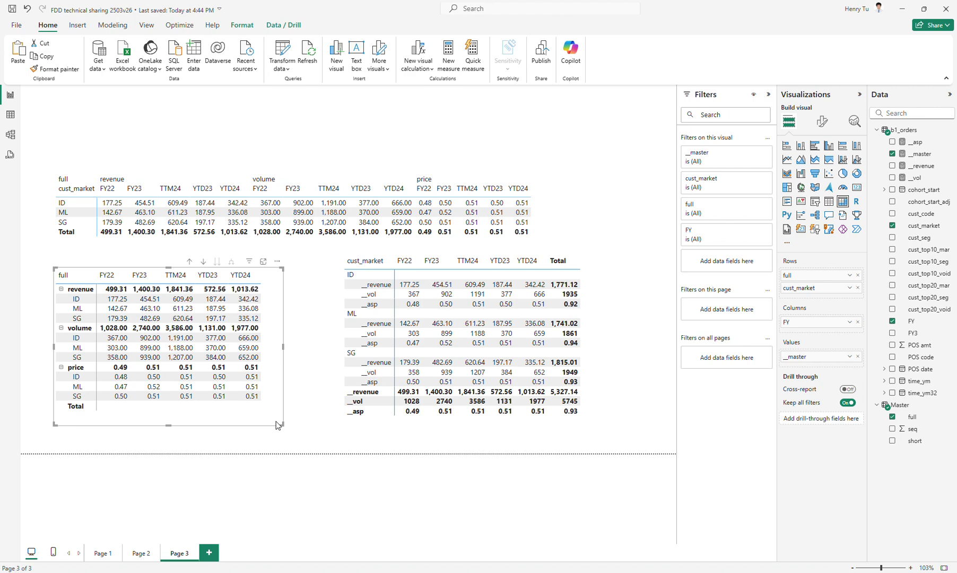
click(301, 393)
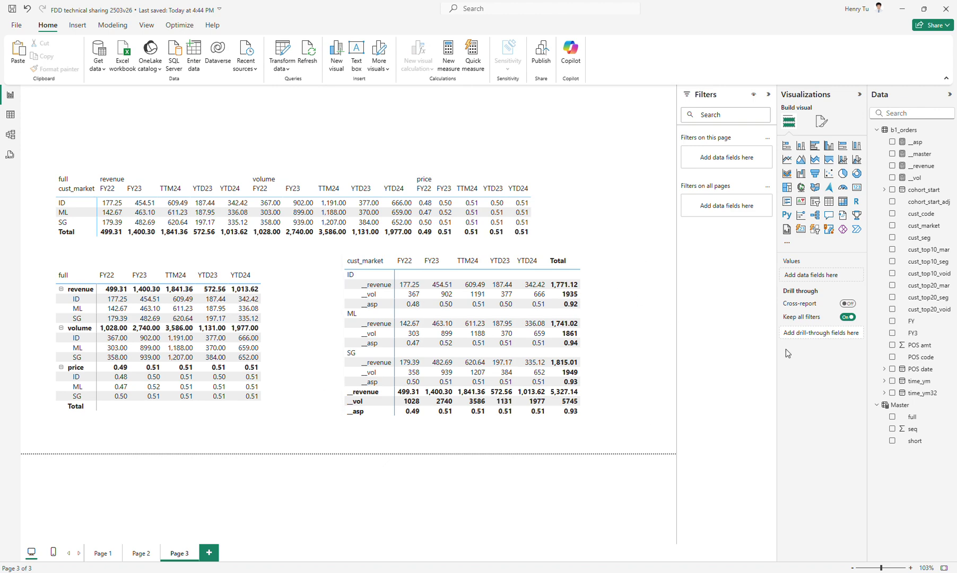
- Review the DATATABLE definition of the Master table and the SWITCH formula of the __master measure
click(900, 404)
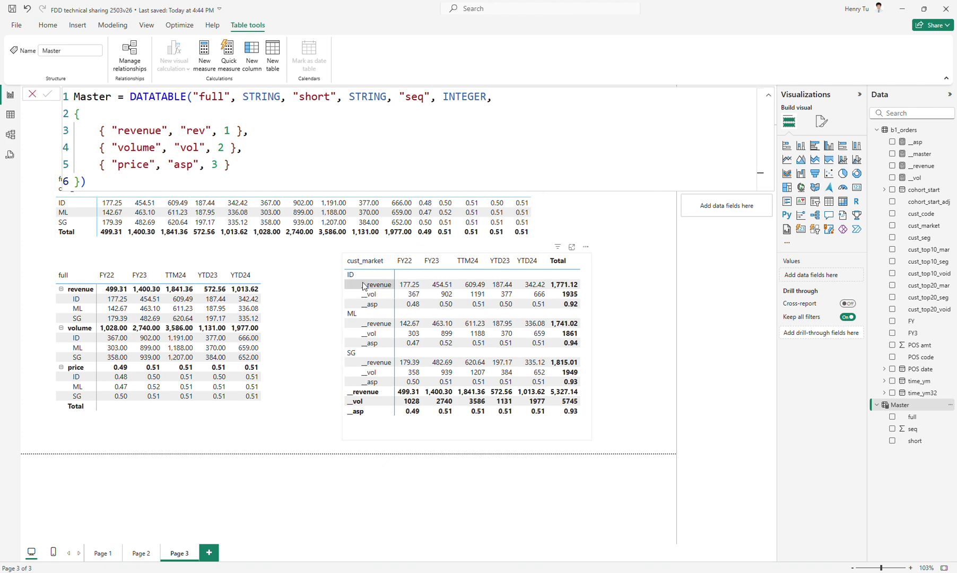
click(927, 155)
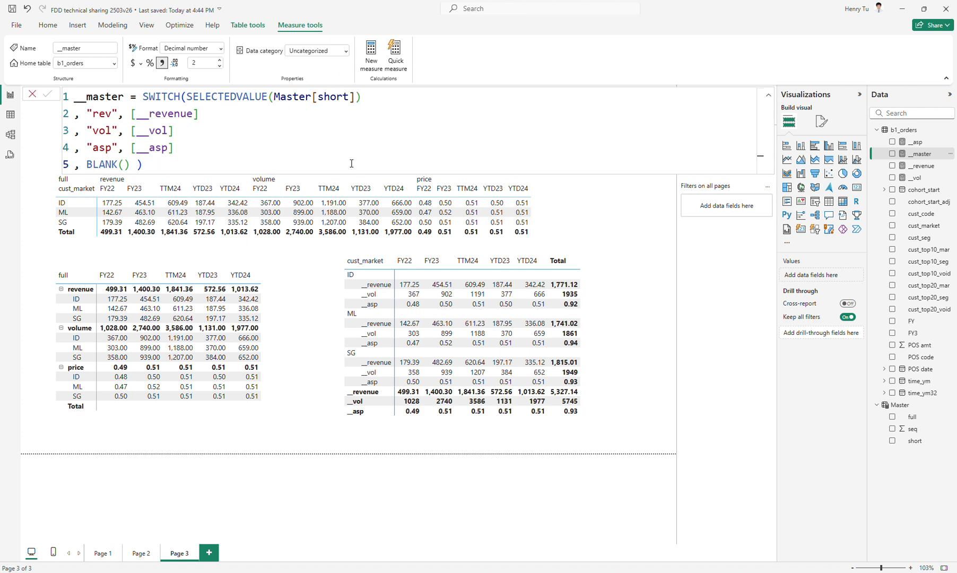
click(645, 293)
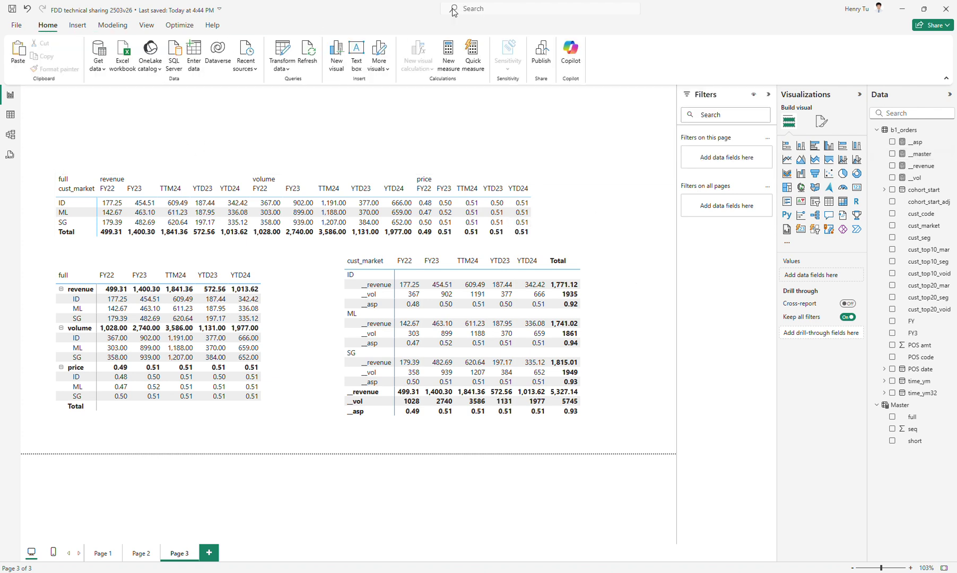